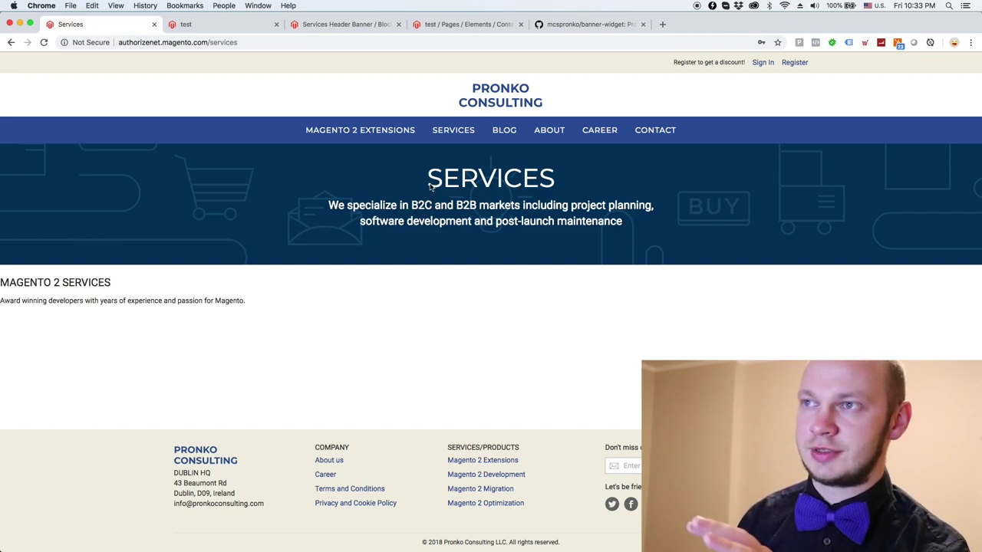
Step: Check the banner heading and subtitle, then view the Services Header Banner block as raw HTML
left_click_drag(427, 178, 613, 224)
left_click(637, 227)
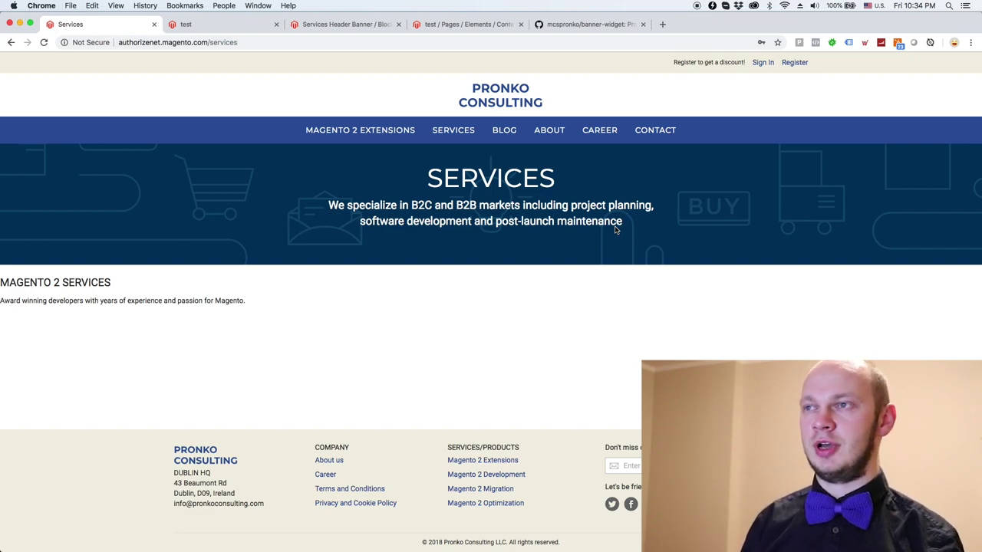
left_click(349, 26)
scroll(211, 329, "down", 2)
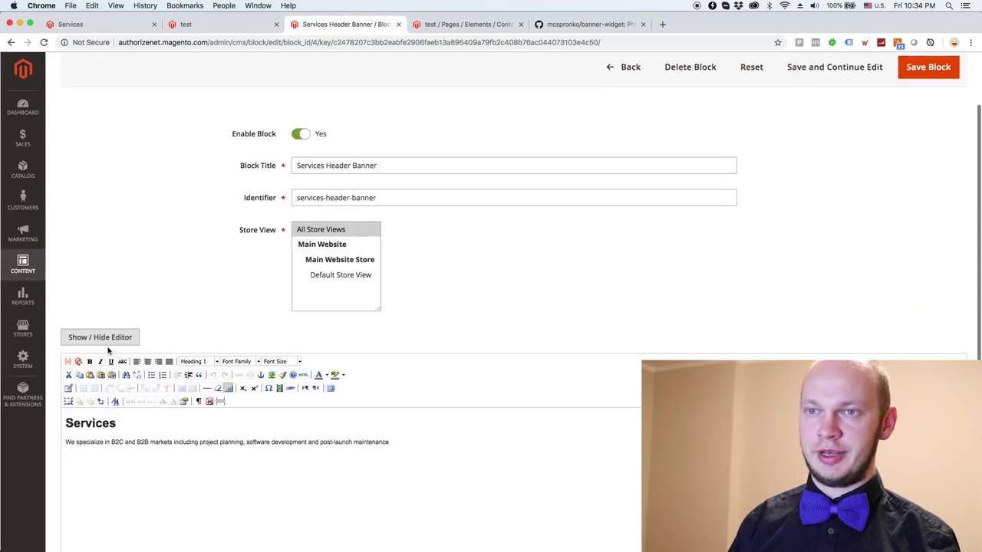
left_click(115, 338)
Step: Inspect the page-header class names in the block HTML, then return to the test page's widget settings
scroll(196, 319, "down", 1)
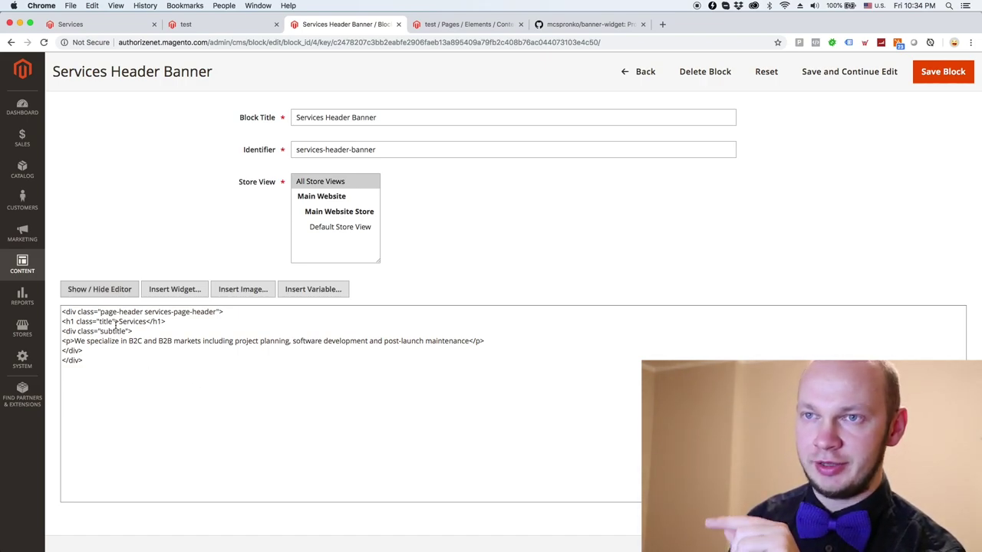
left_click_drag(100, 311, 184, 311)
left_click(185, 313)
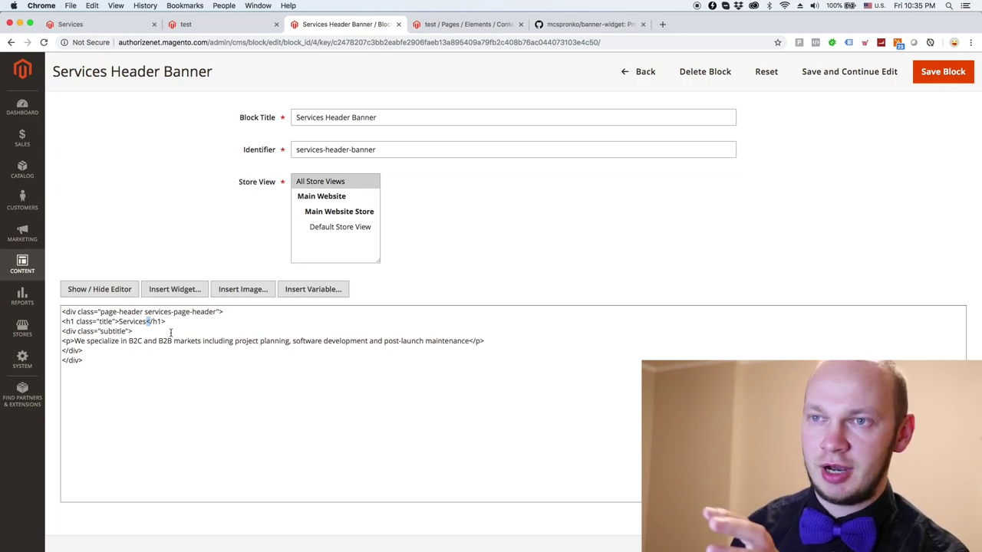
left_click(115, 292)
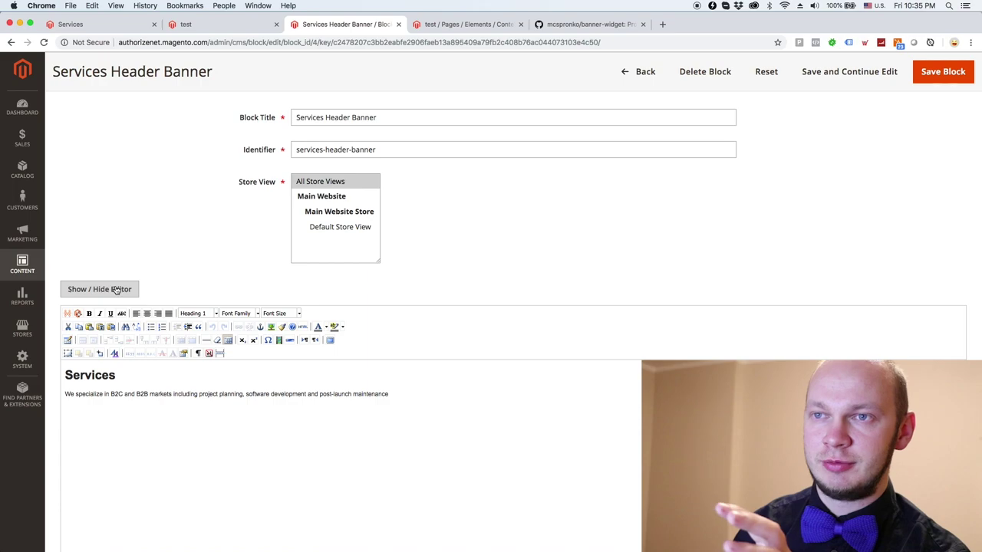
left_click(115, 290)
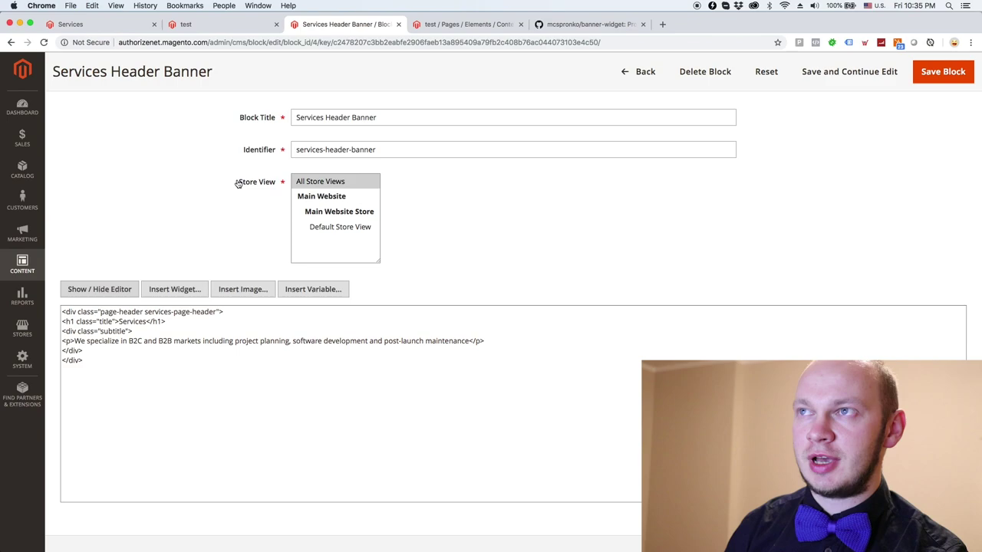
left_click(443, 30)
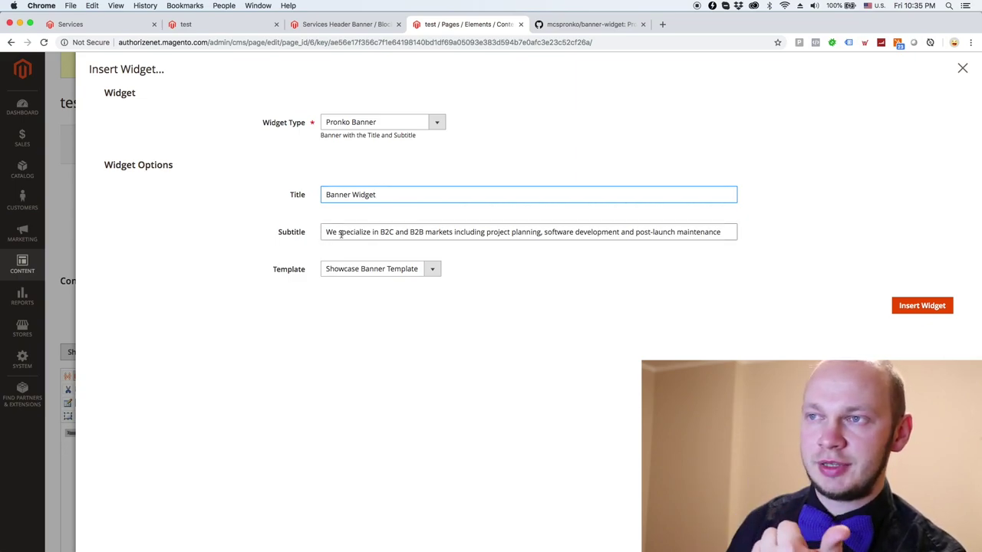
Step: Review the Pronko Banner Template dropdown choices, then dismiss the Insert Widget dialog
left_click(344, 272)
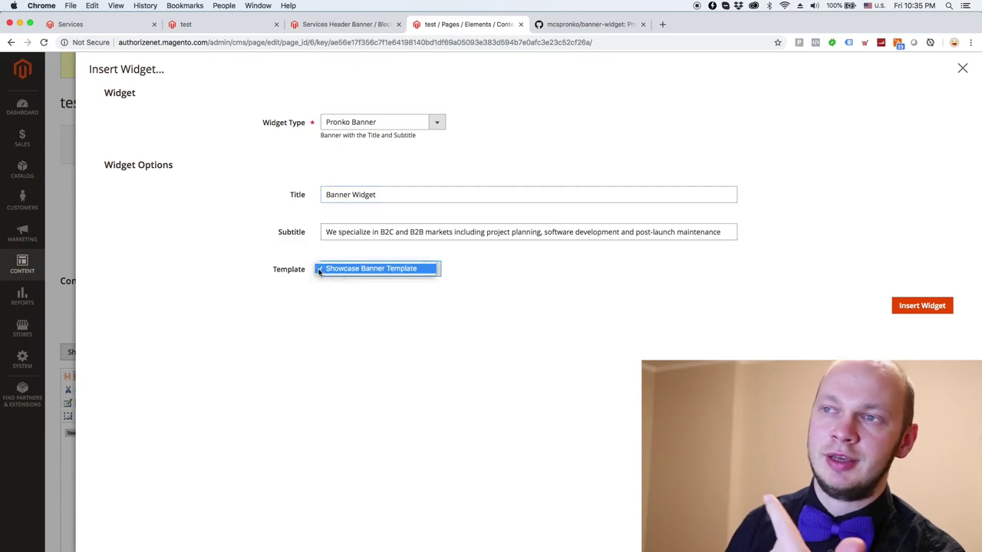
left_click(359, 290)
left_click(376, 269)
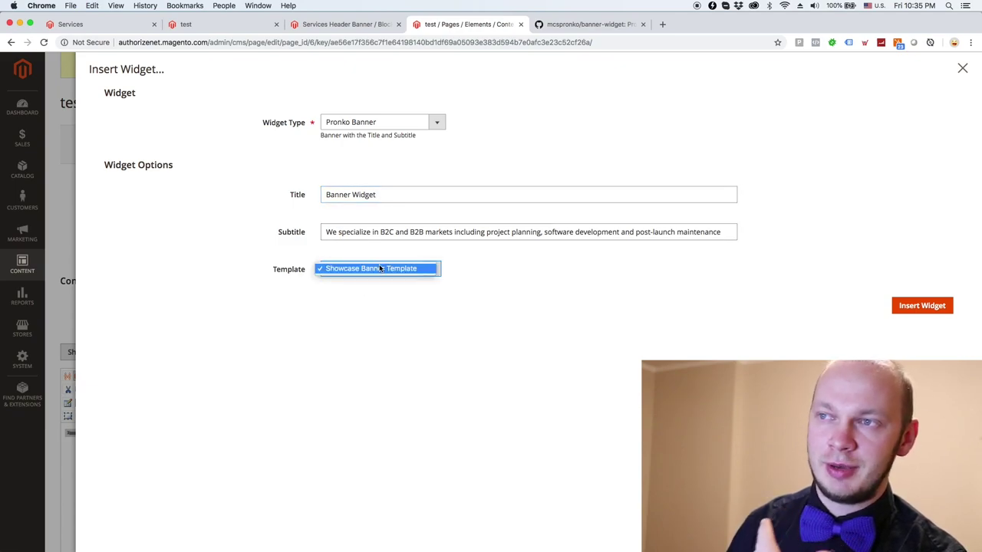
left_click(388, 271)
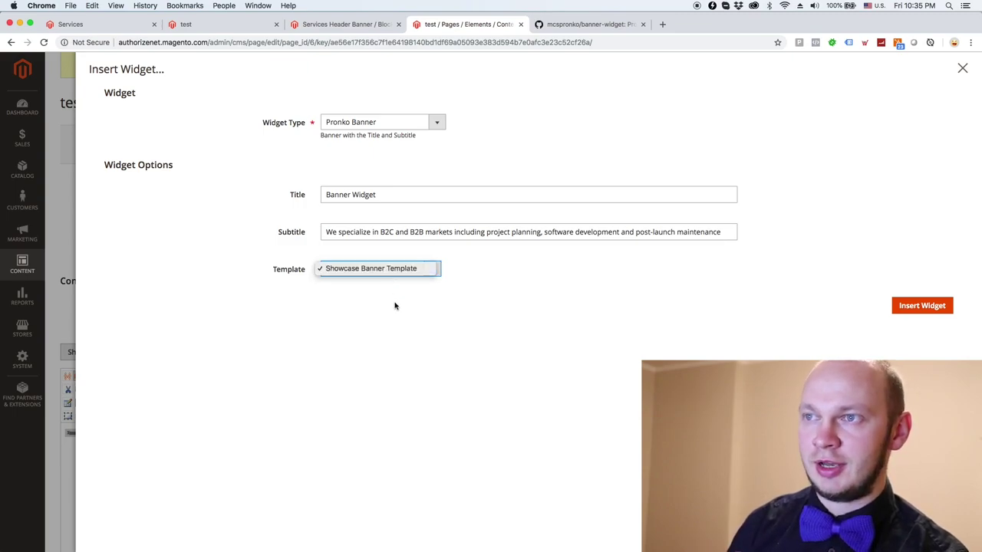
left_click(395, 307)
left_click(388, 270)
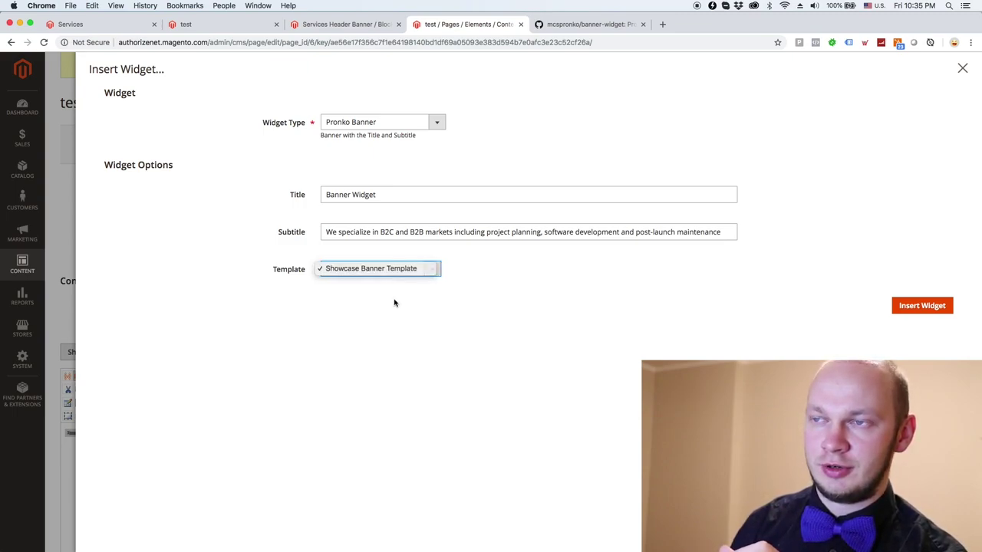
left_click(395, 303)
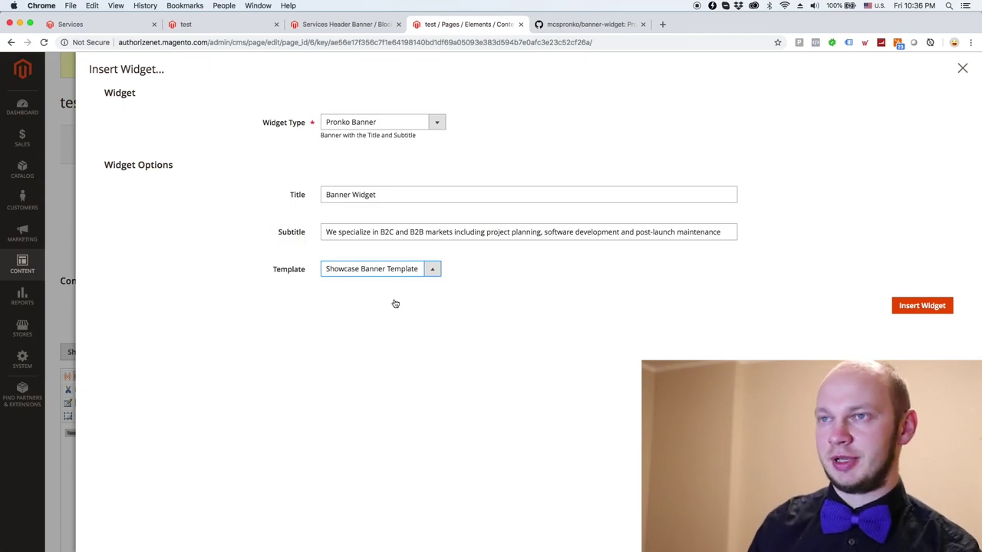
left_click(961, 70)
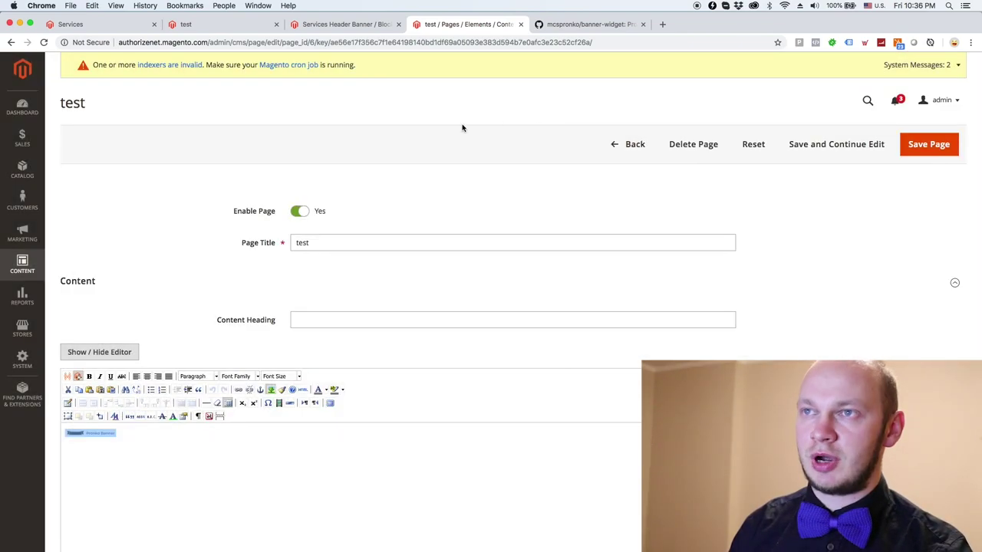
Step: Check the rendered banner on the storefront, then return to the test page's Content section
left_click(234, 29)
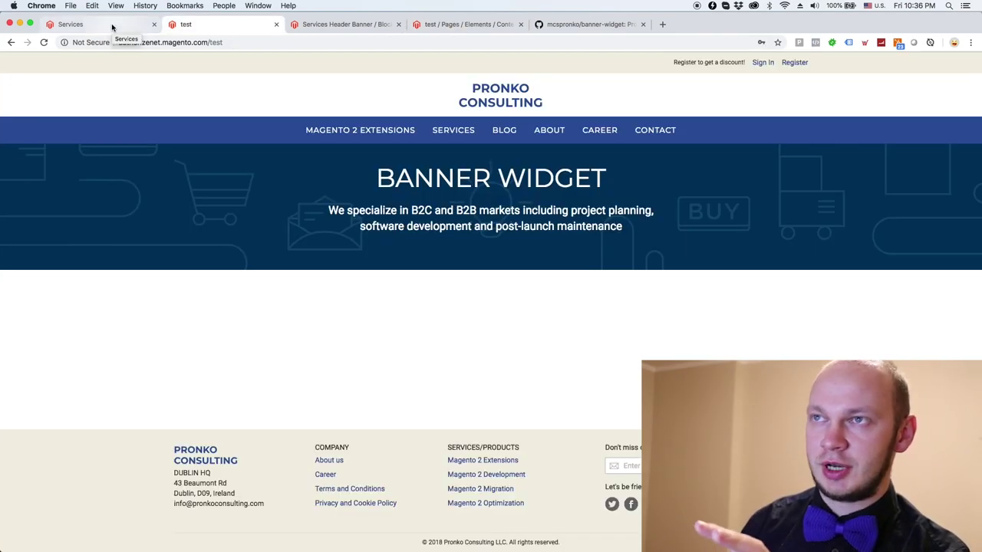
left_click(448, 26)
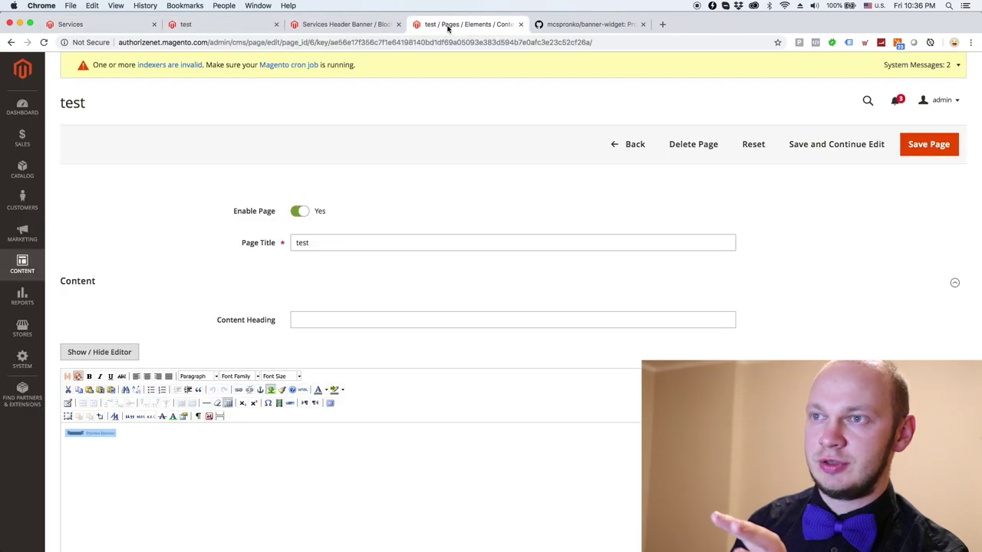
left_click(187, 282)
left_click(143, 283)
scroll(143, 283, "down", 2)
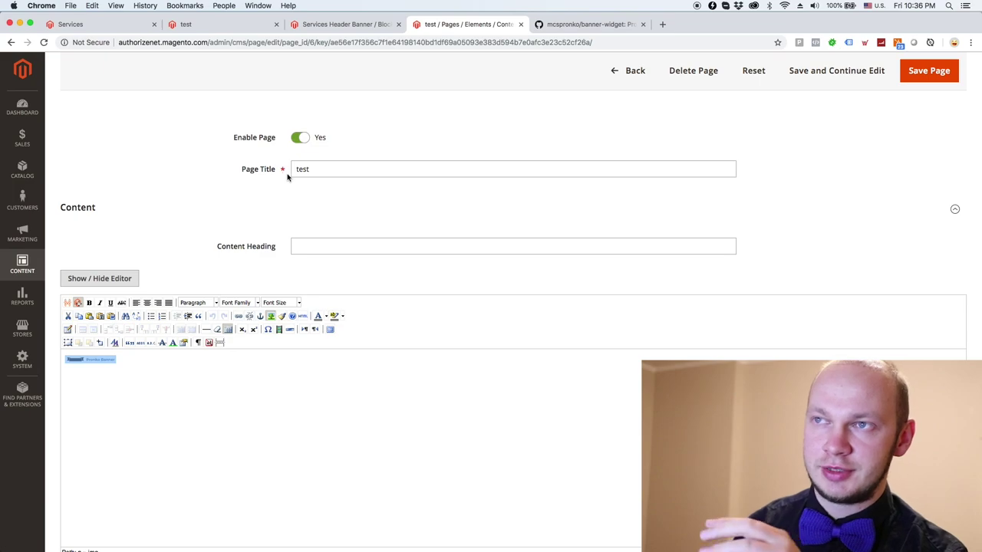
Step: Select the banner widget placeholder and bring up a fresh Insert Widget dialog
left_click(131, 369)
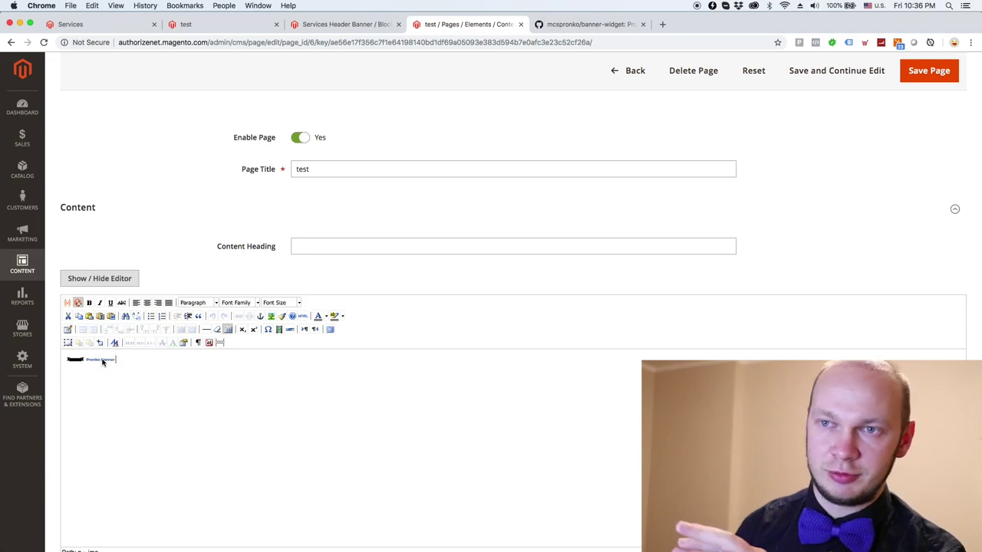
left_click(100, 362)
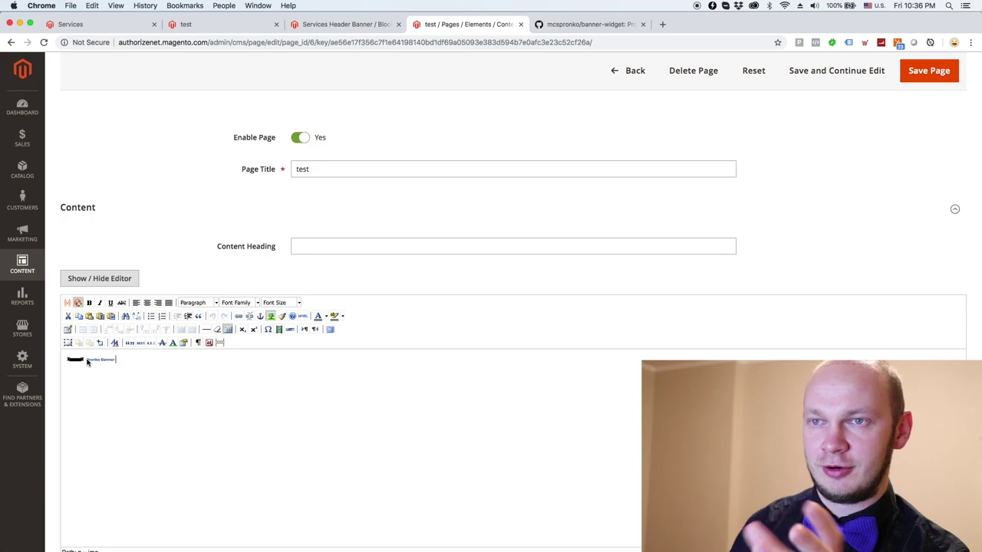
mouse_move(90, 360)
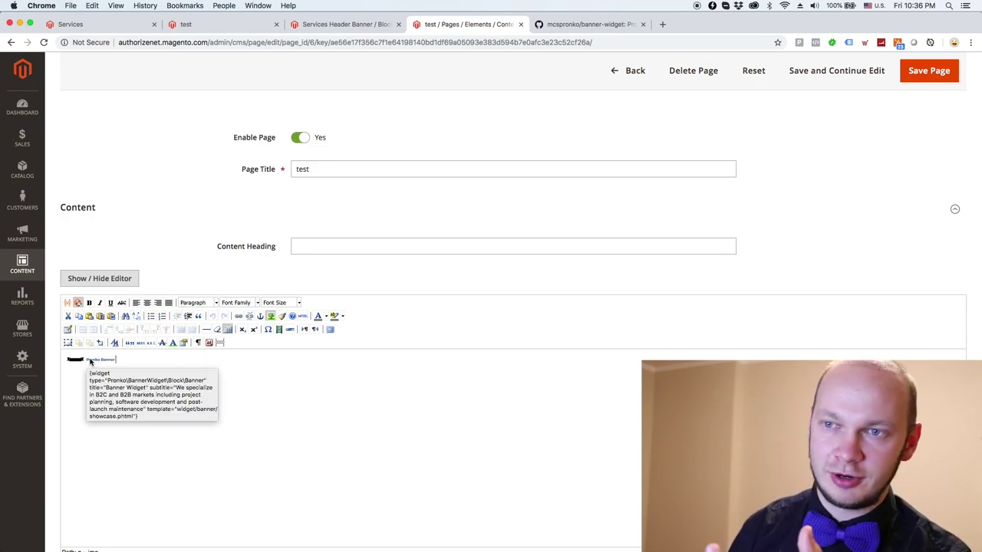
left_click(134, 357)
left_click(106, 360)
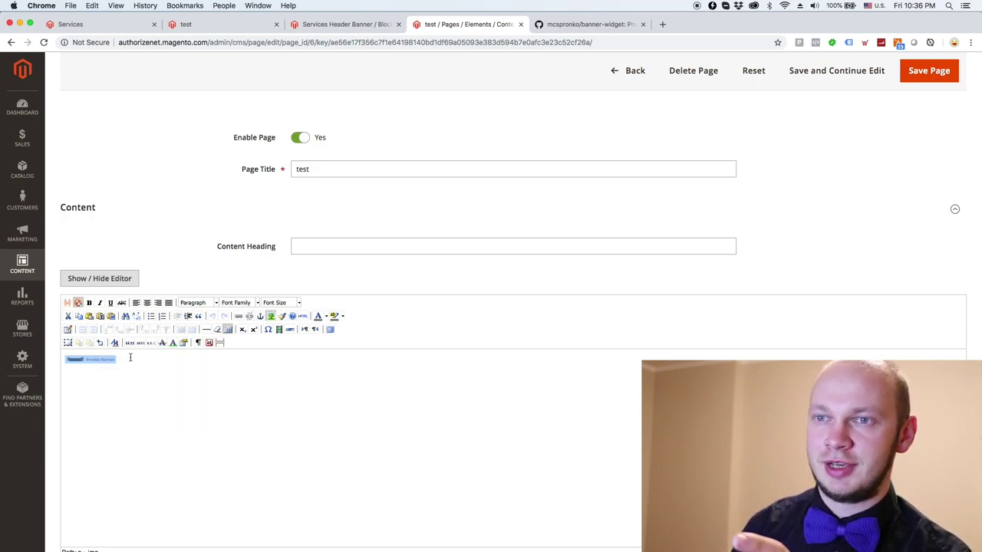
left_click(91, 362)
left_click(126, 358)
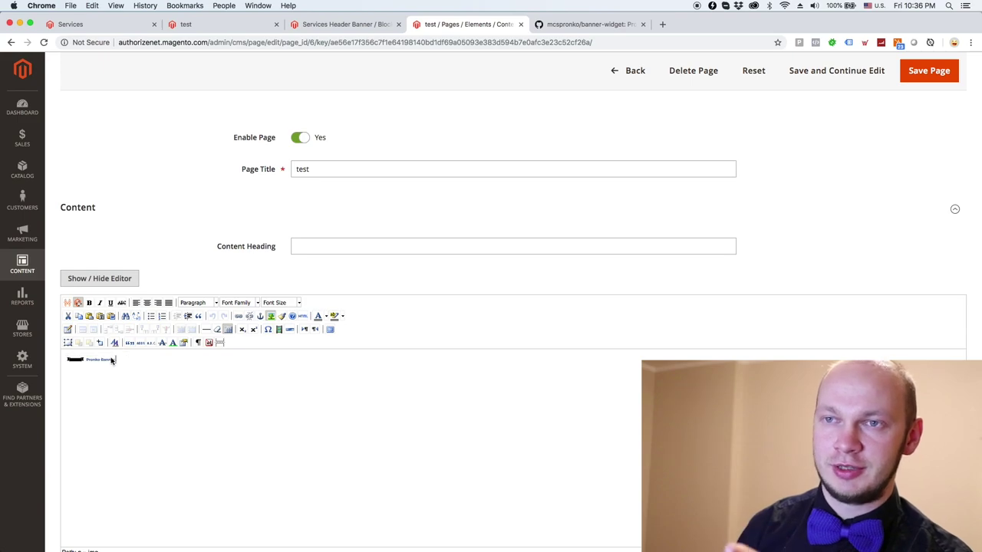
left_click(78, 304)
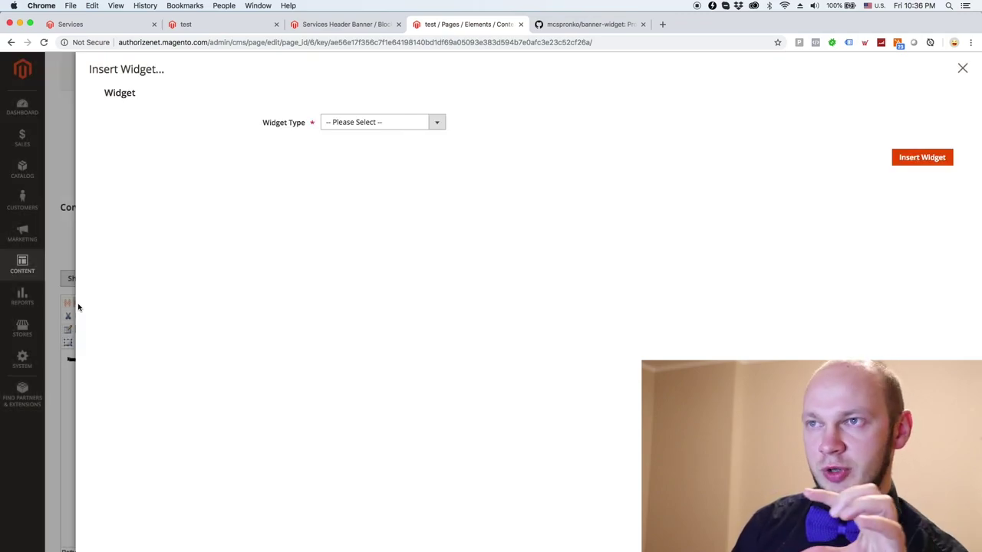
Step: Pick Pronko Banner to preview its Title, Subtitle and Template fields, then view the storefront page
left_click(384, 124)
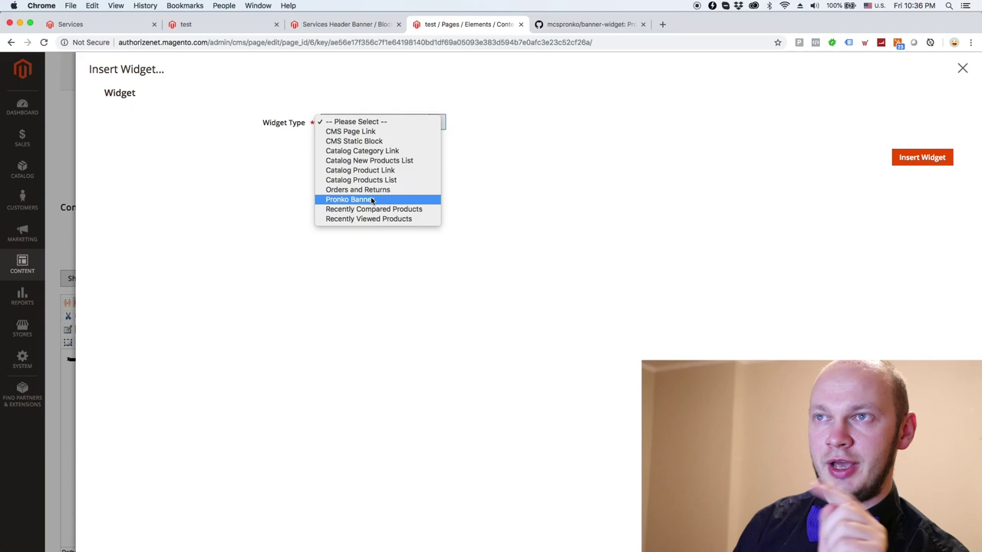
left_click(371, 201)
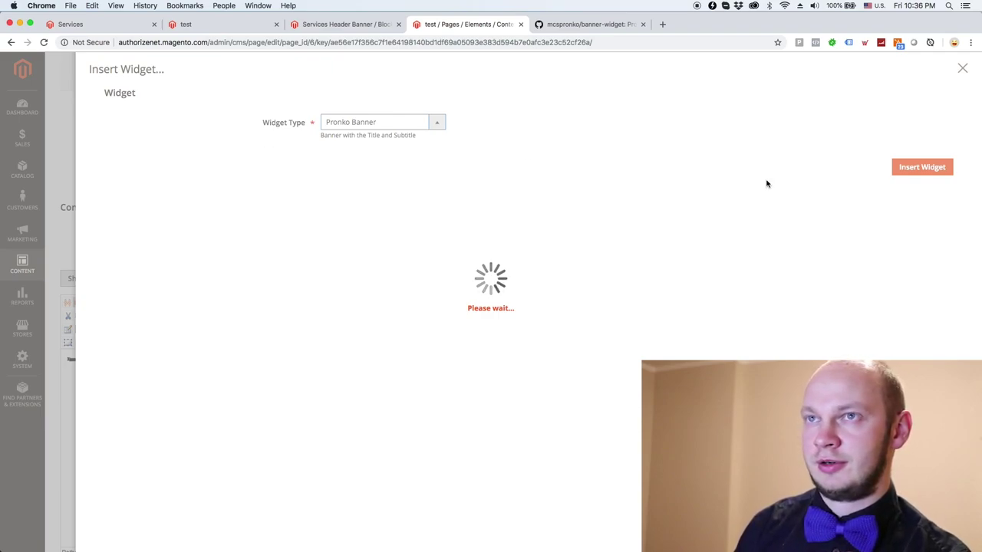
left_click(964, 70)
left_click(238, 27)
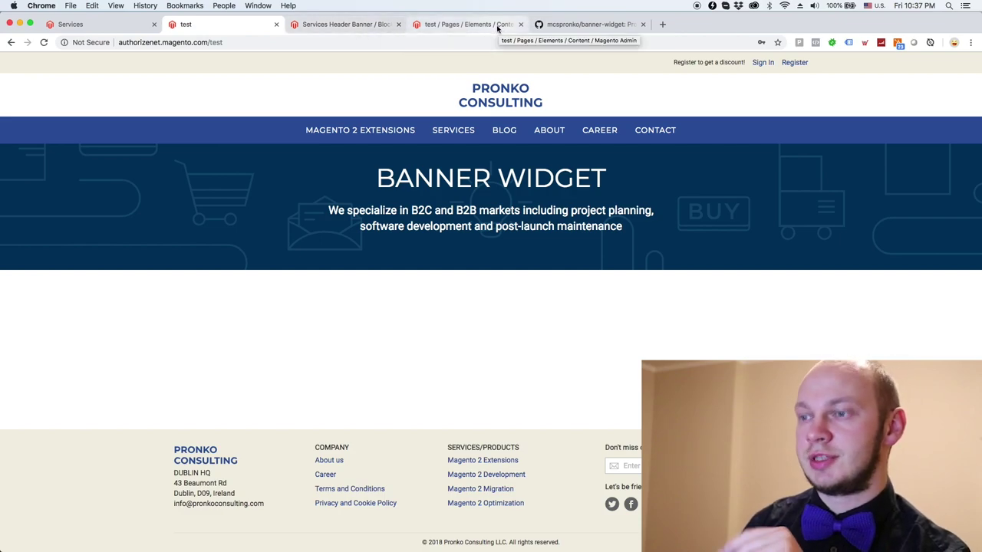
Step: Return to Banner.php in PhpStorm and open the BannerWidget module's etc/module.xml
key("super+Tab")
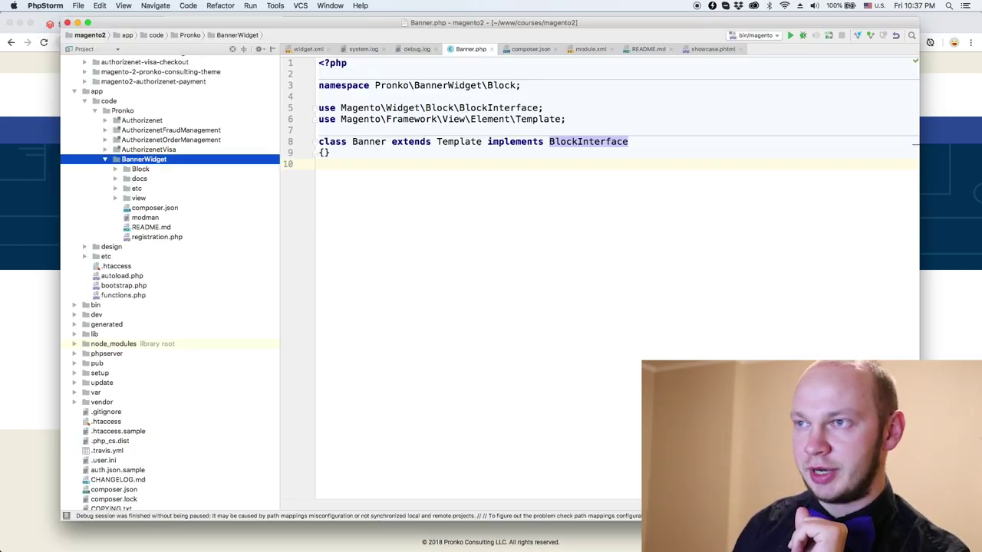
left_click(382, 151)
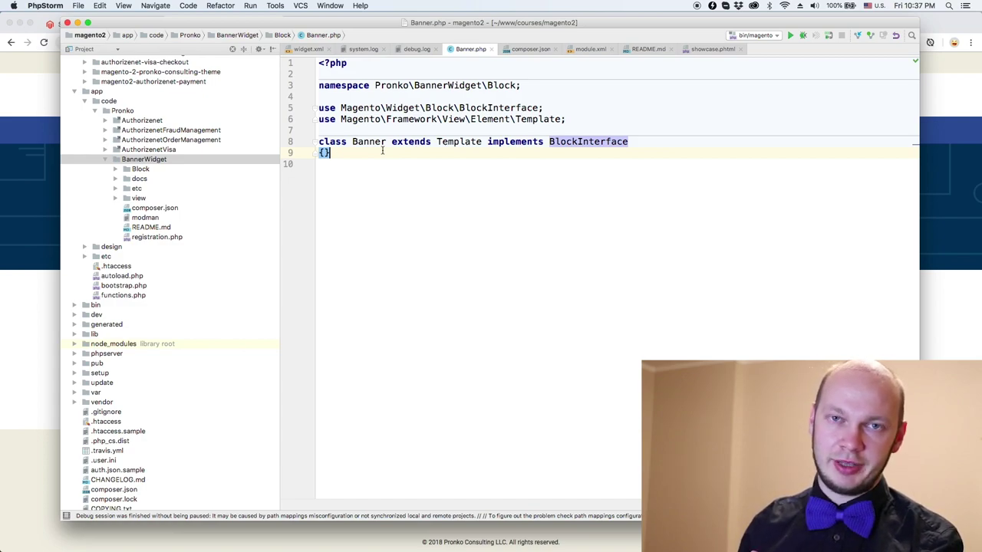
left_click(163, 160)
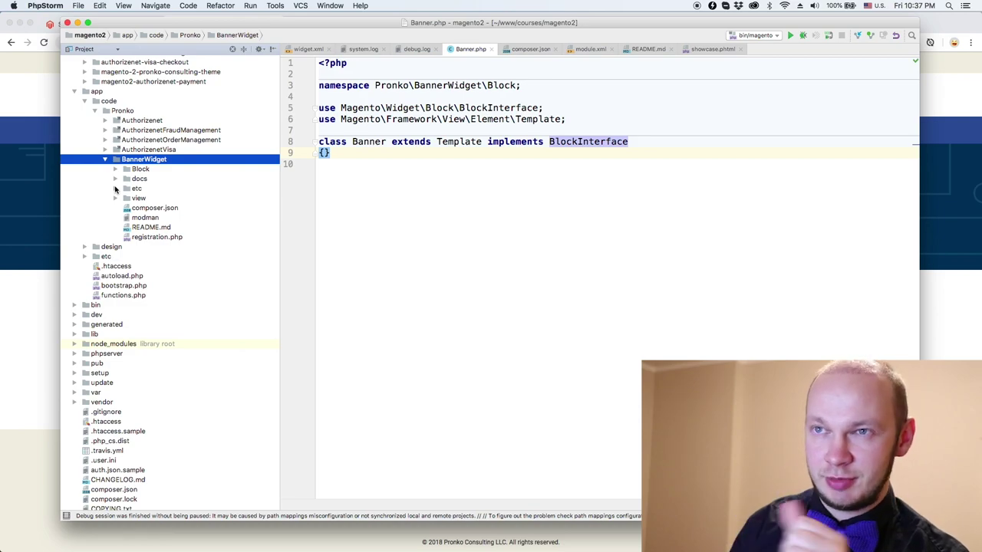
left_click(115, 189)
double_click(160, 198)
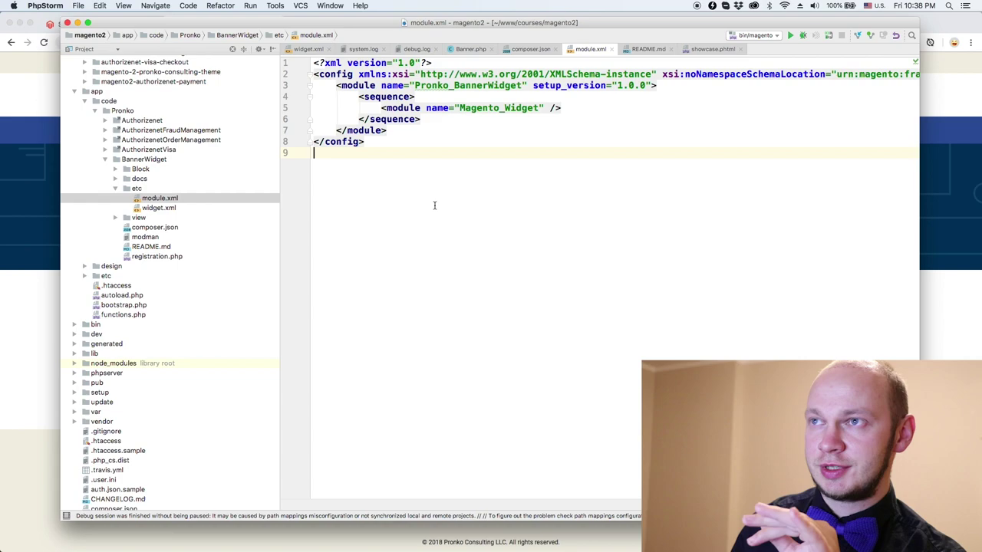
Step: Review the Magento_Widget sequence dependency in module.xml, then open etc/widget.xml
left_click(404, 97)
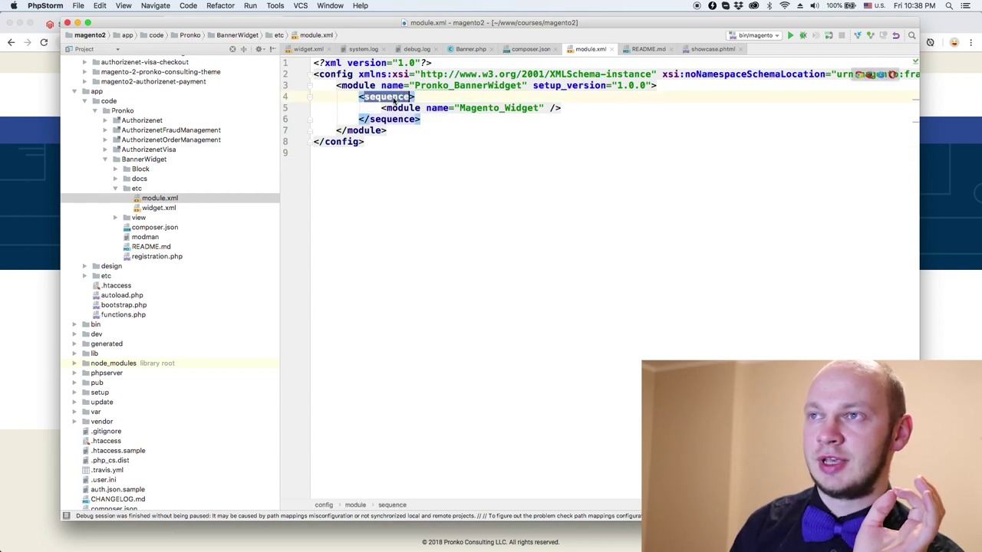
left_click(405, 109)
double_click(485, 108)
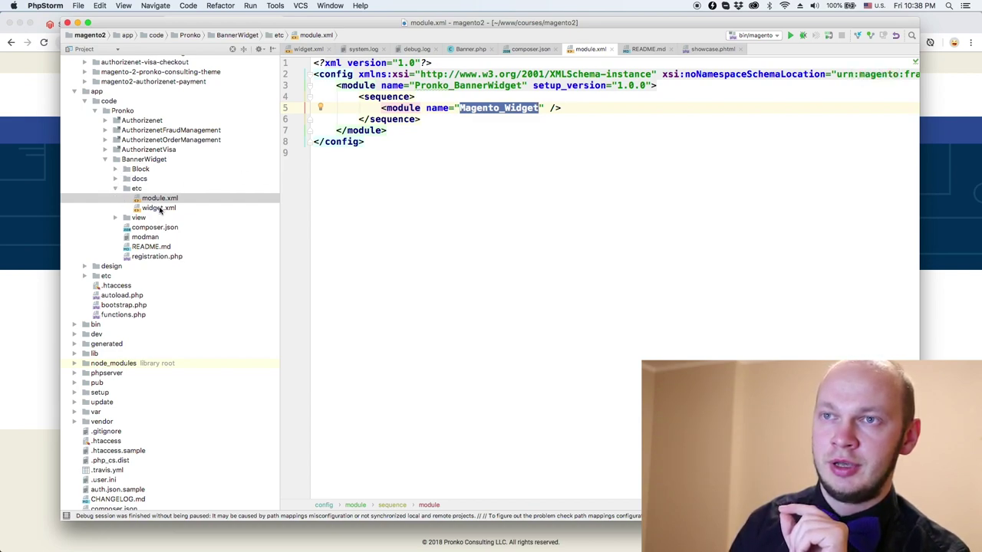
double_click(159, 208)
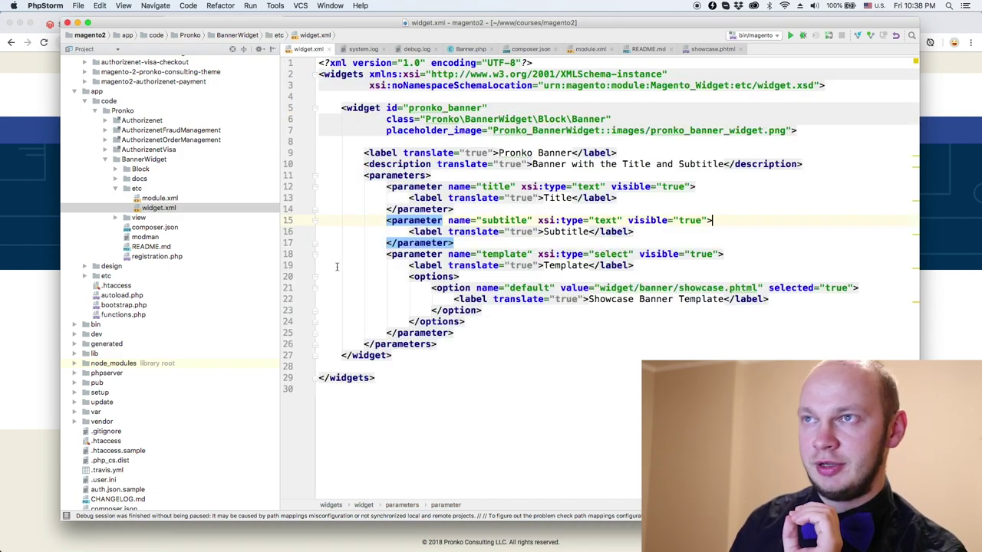
Step: Open the widget.xsd schema from the widgets root element, then return to widget.xml
left_click(342, 74)
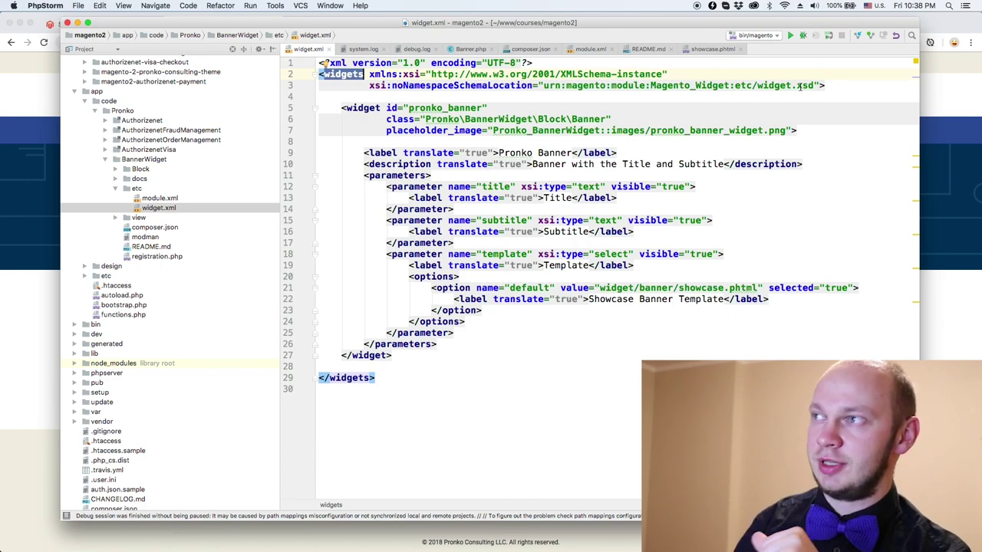
left_click(800, 85, "super")
scroll(607, 125, "up", 2)
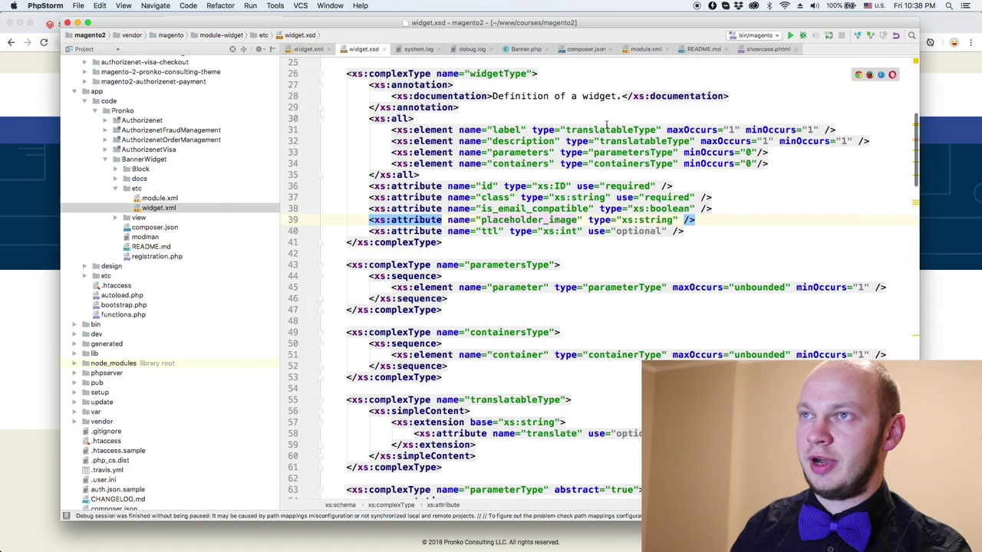
left_click(301, 50)
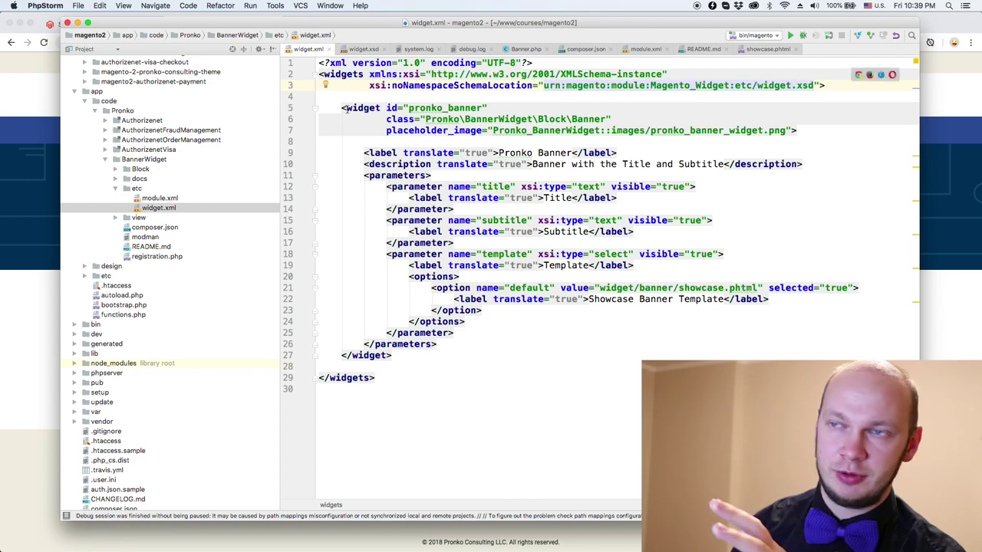
Step: Review the pronko_banner id, Banner class and placeholder image, then add empty lines below the description
left_click(366, 108)
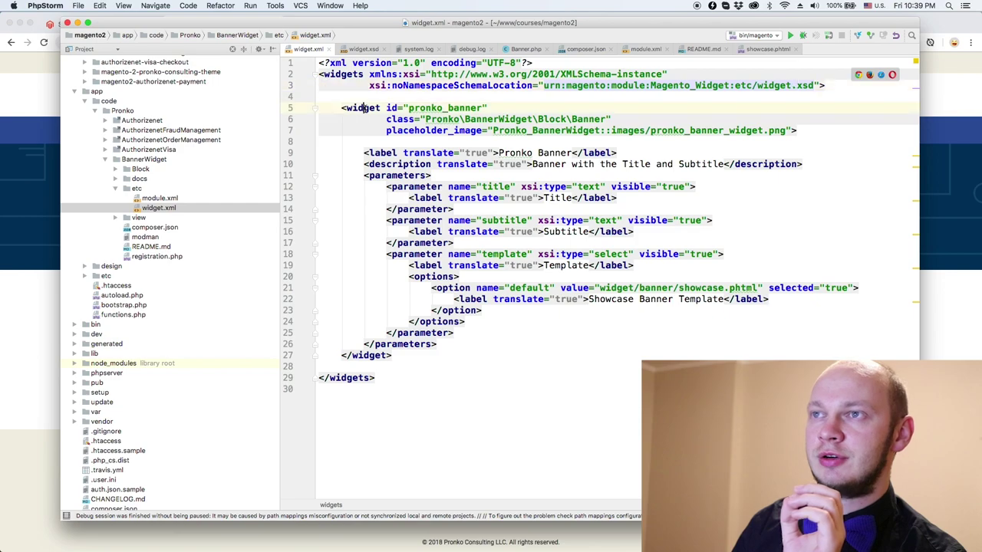
left_click(315, 109)
left_click(315, 109)
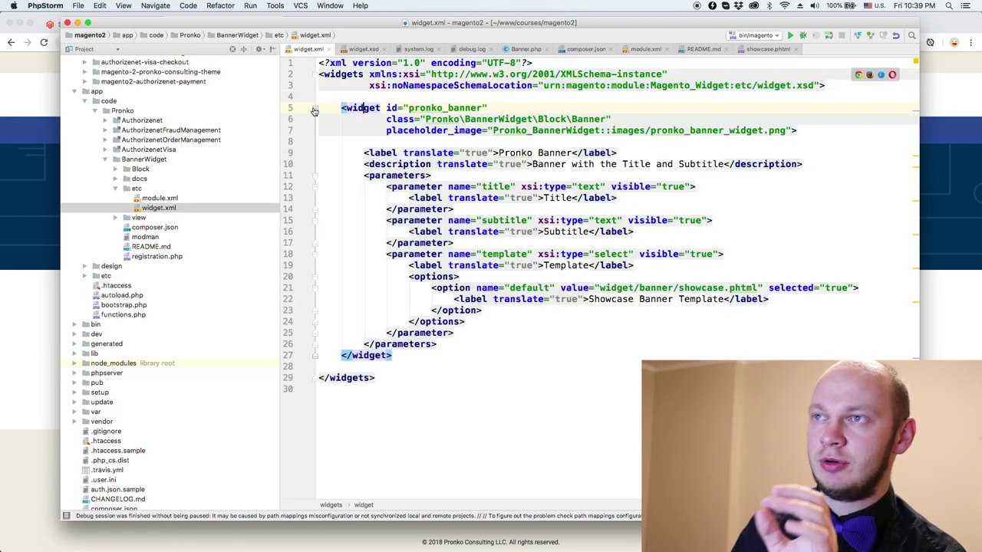
double_click(424, 108)
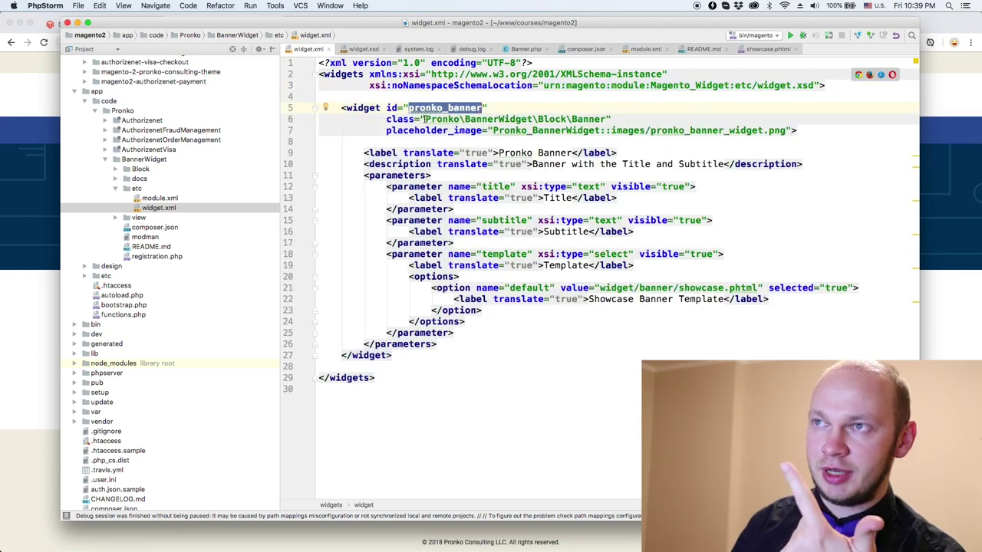
left_click_drag(426, 119, 606, 118)
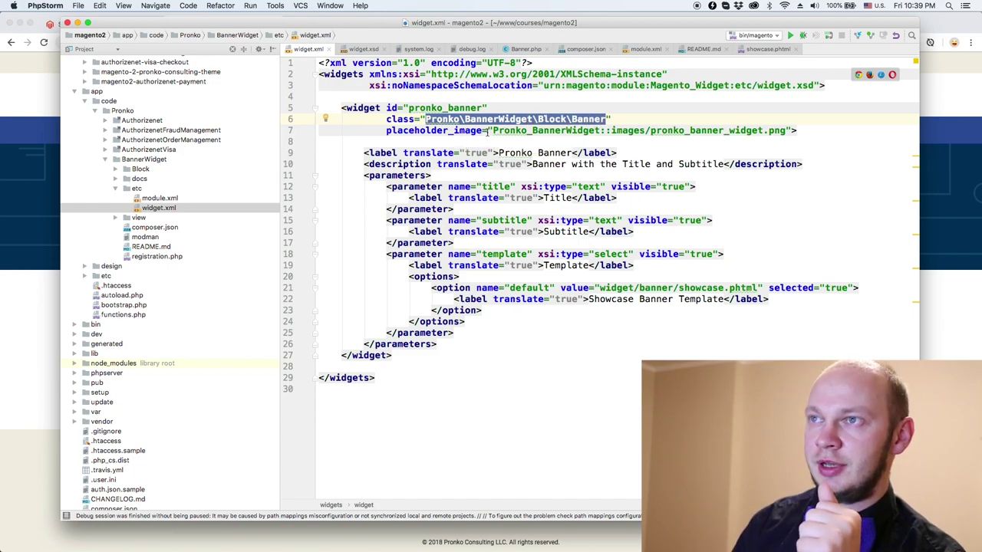
left_click_drag(494, 130, 783, 132)
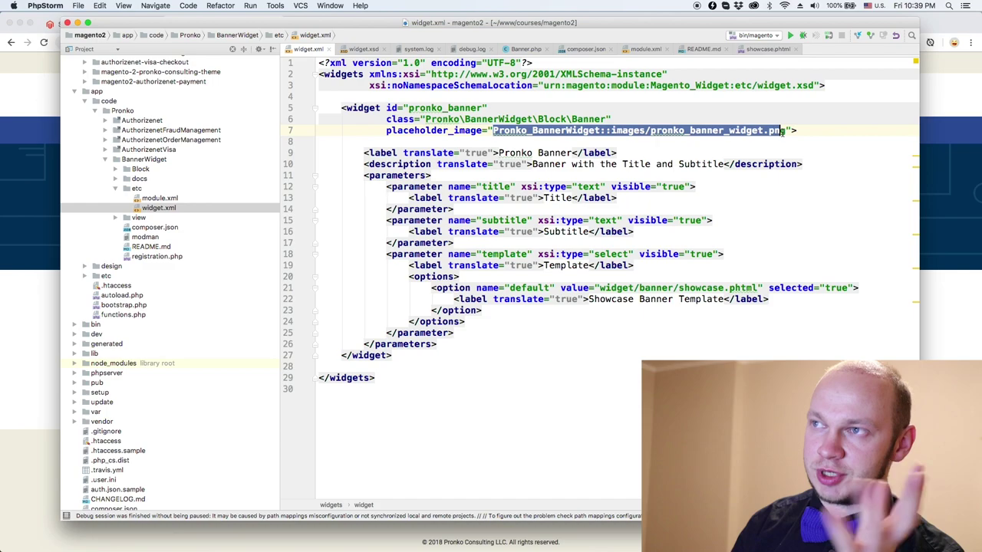
left_click(368, 164)
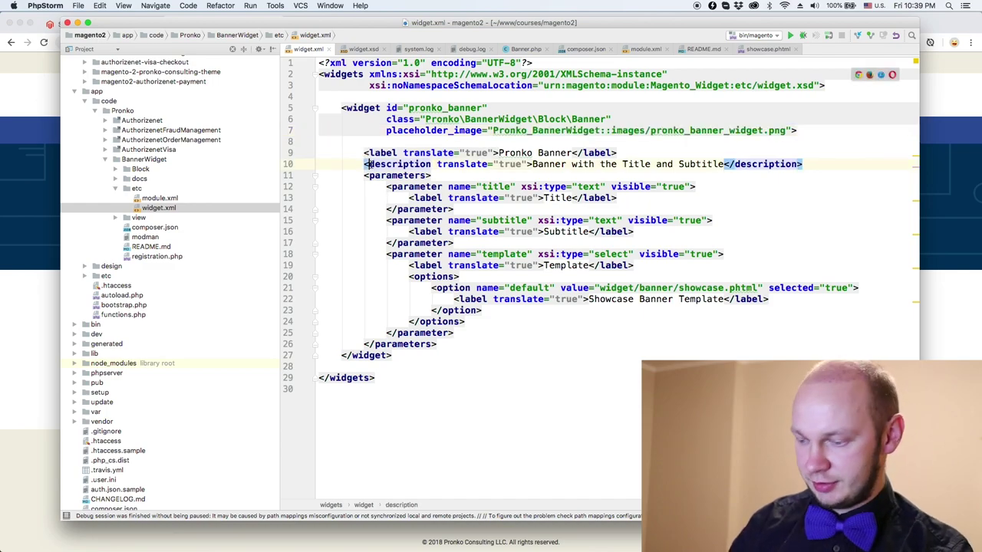
key("End")
key("Return")
key("Return")
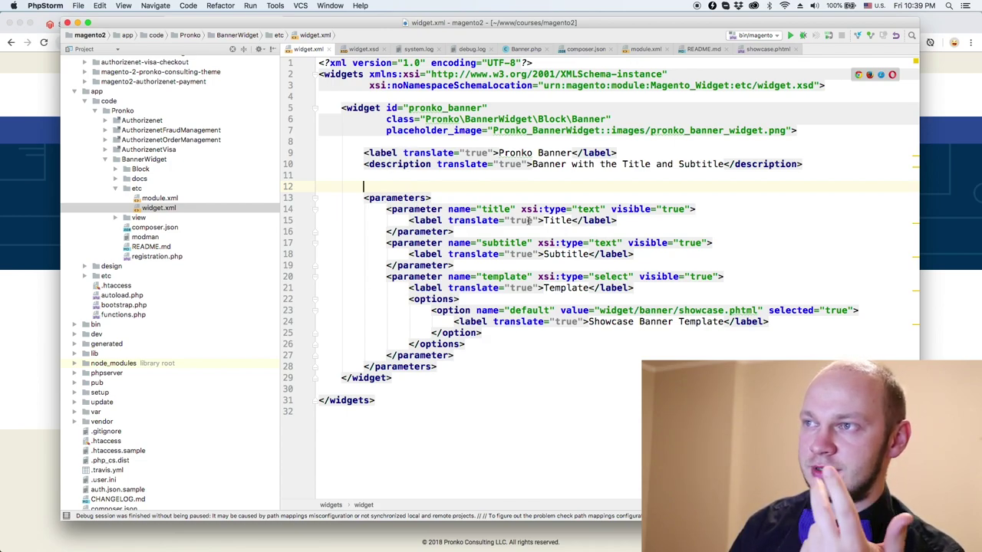
Step: Review the Template parameter's default Showcase option pointing to widget/banner/showcase.phtml
double_click(559, 289)
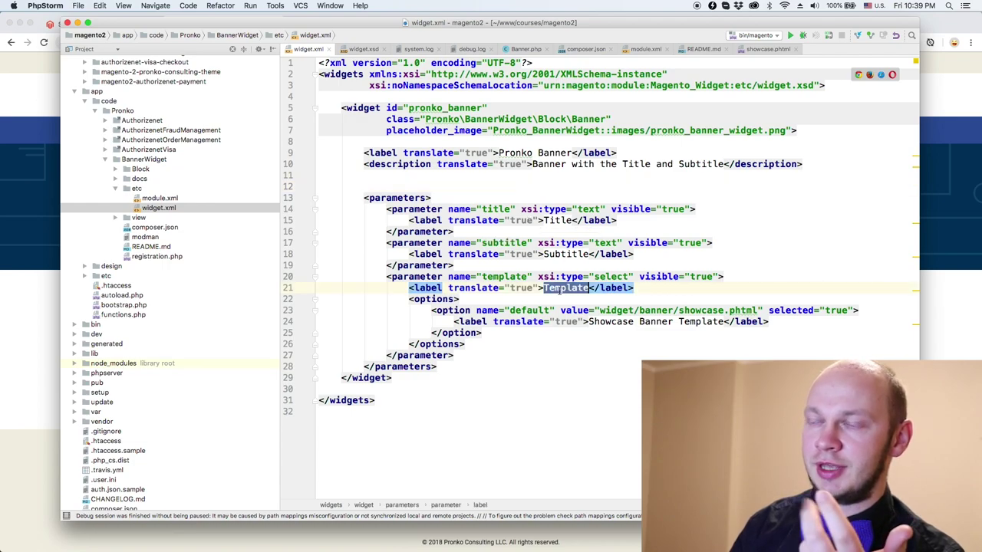
left_click_drag(431, 310, 485, 333)
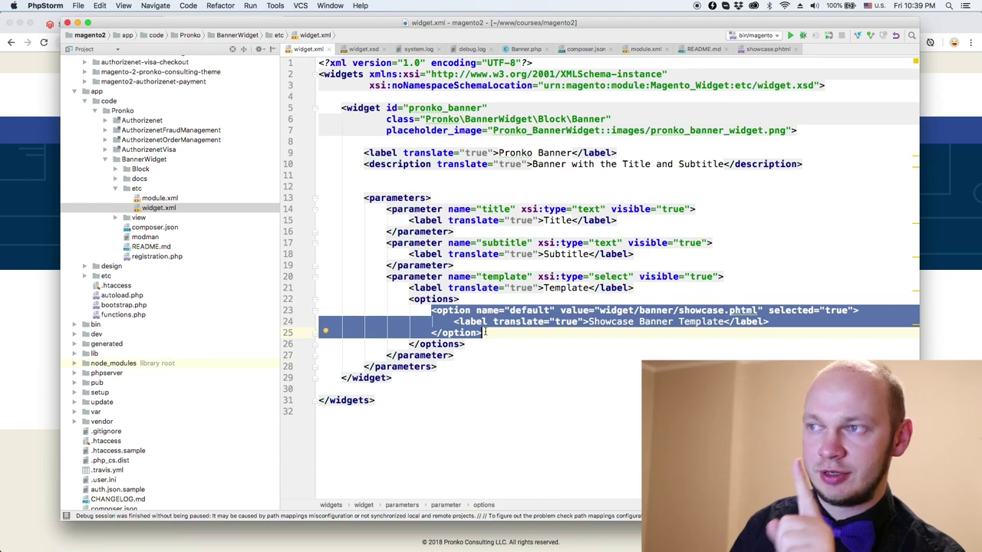
left_click(605, 310)
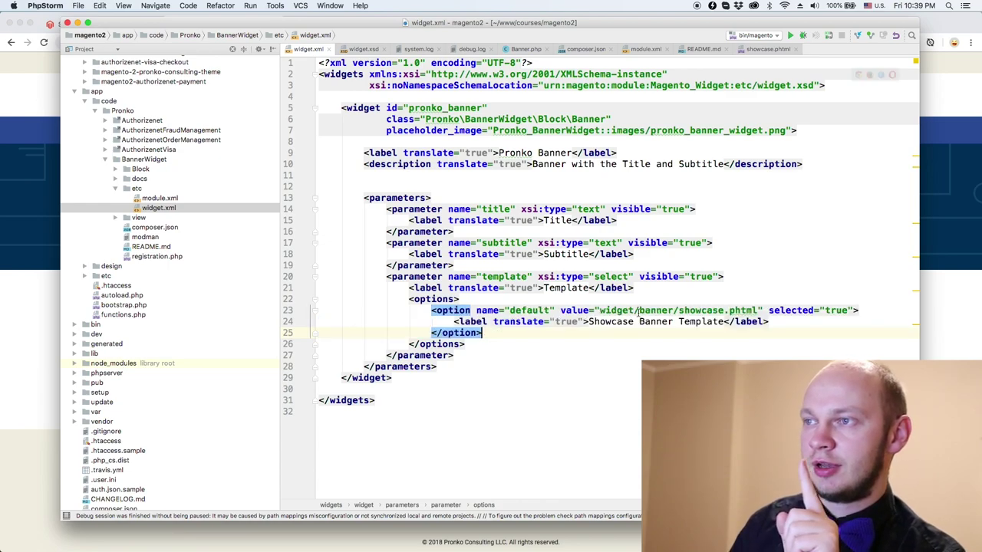
left_click_drag(604, 310, 758, 309)
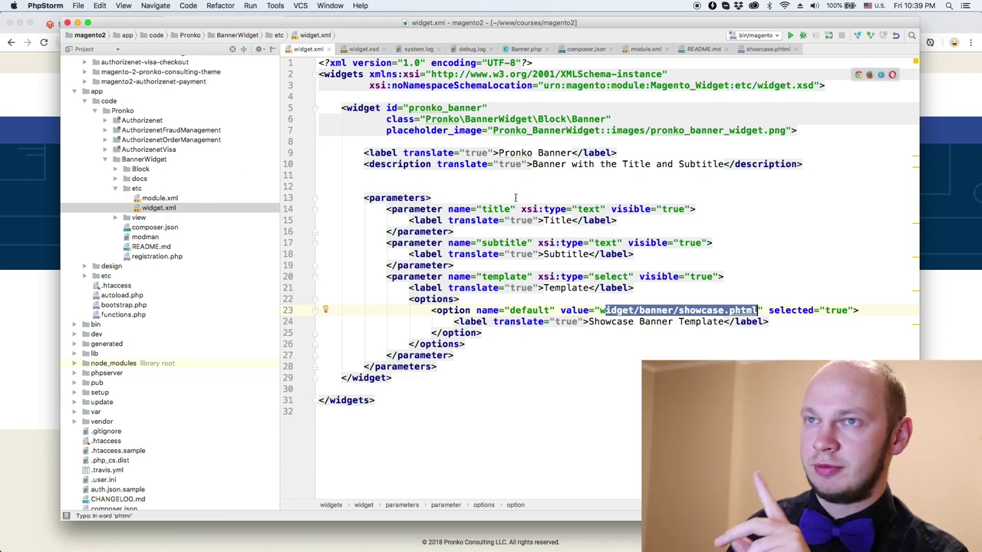
left_click(116, 169)
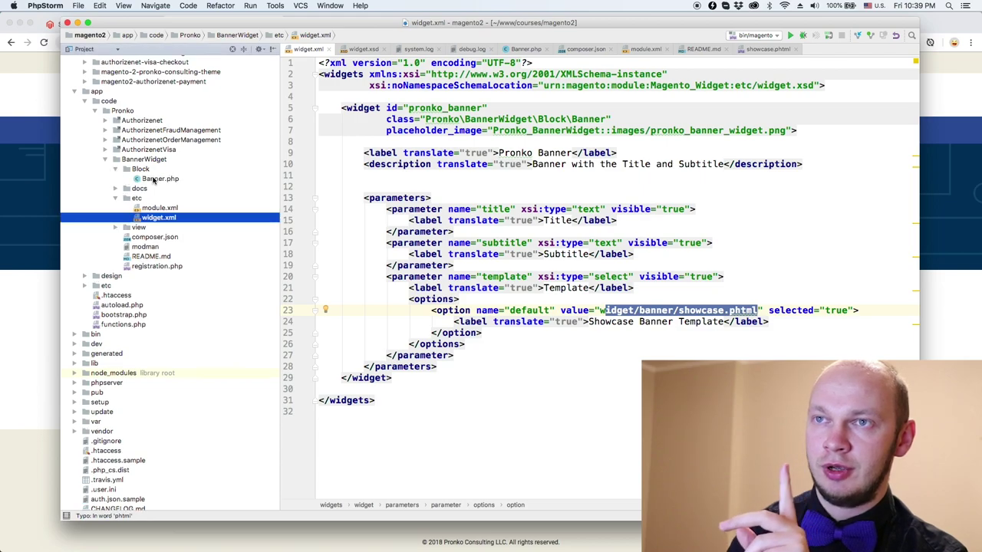
double_click(155, 179)
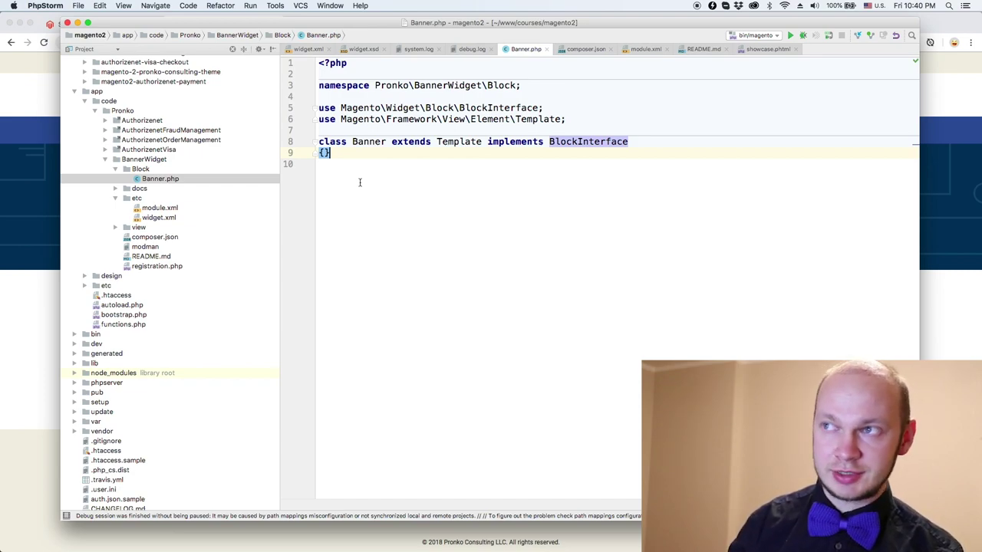
mouse_move(543, 113)
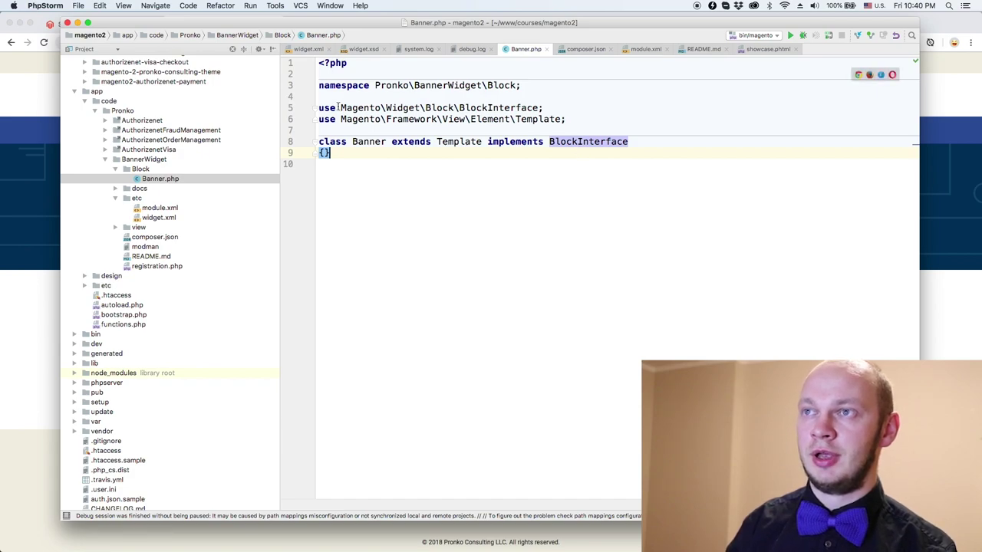
left_click_drag(339, 107, 430, 107)
double_click(488, 108)
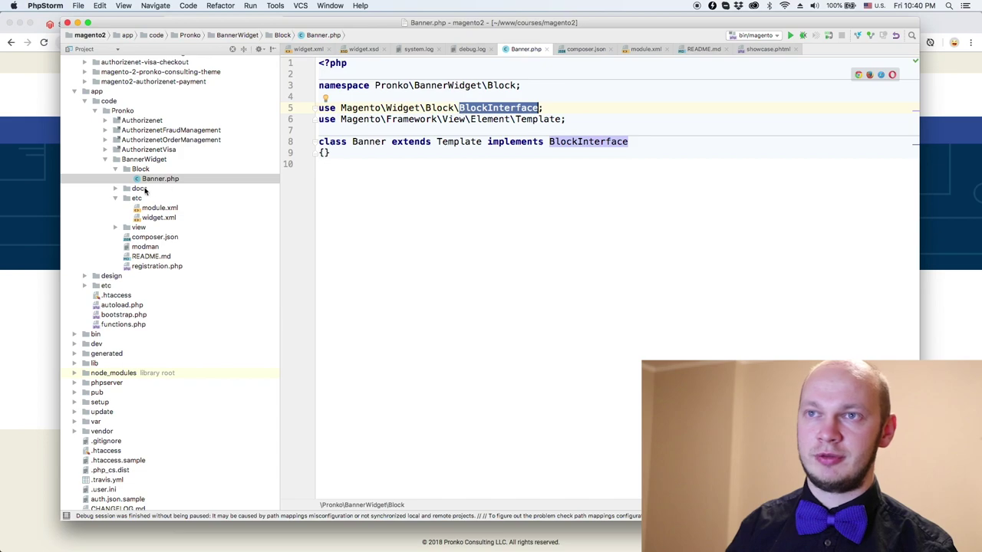
left_click(162, 208)
double_click(159, 217)
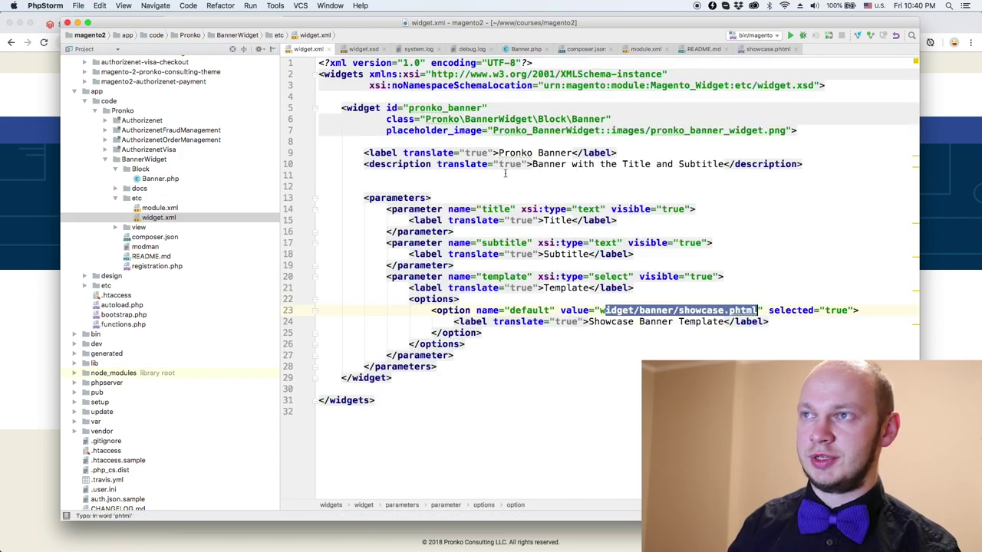
left_click_drag(427, 119, 608, 115)
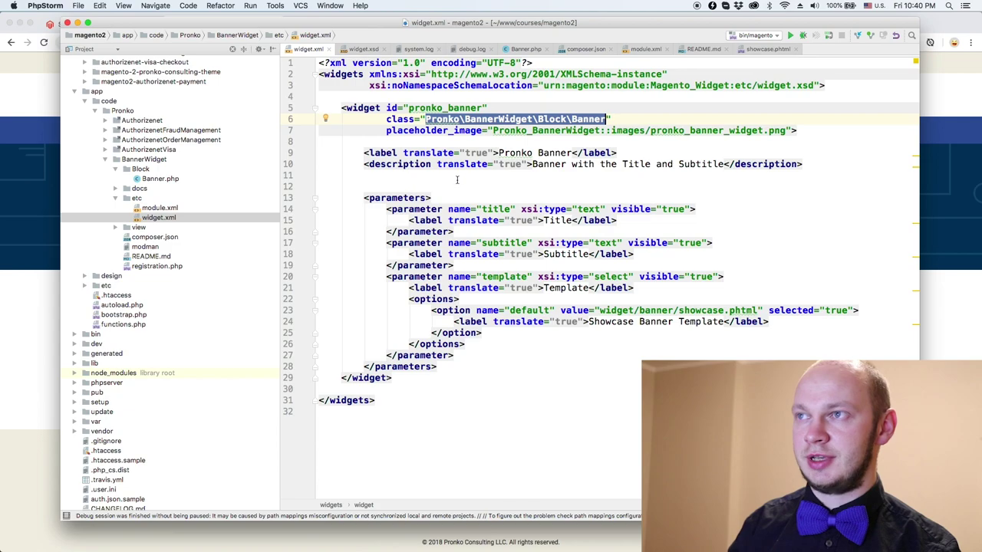
double_click(716, 130)
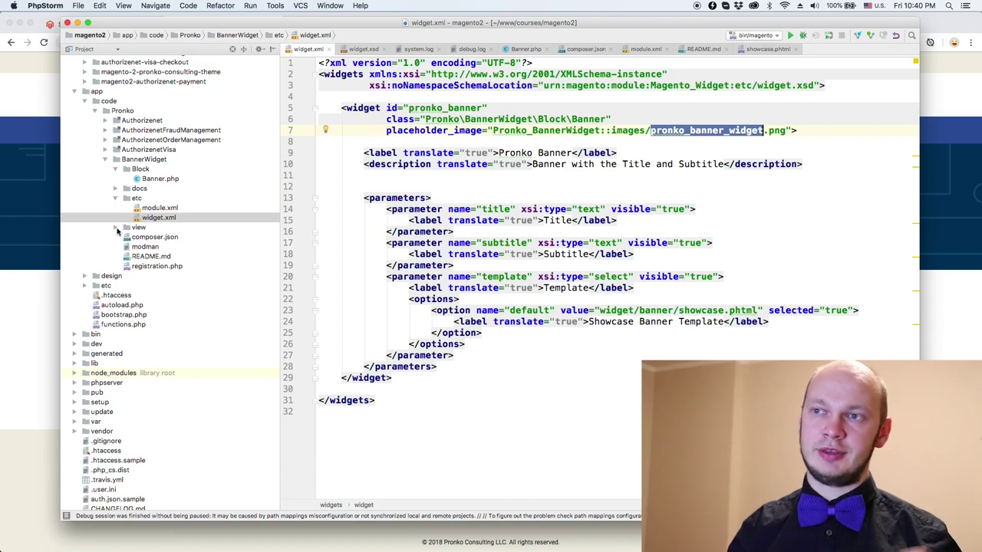
left_click(41, 277)
left_click(345, 24)
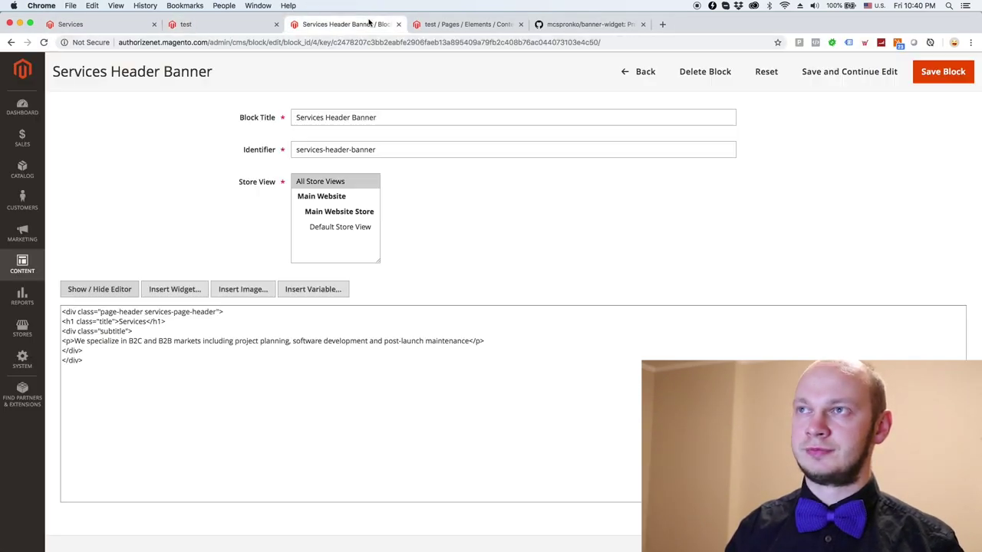
left_click(444, 28)
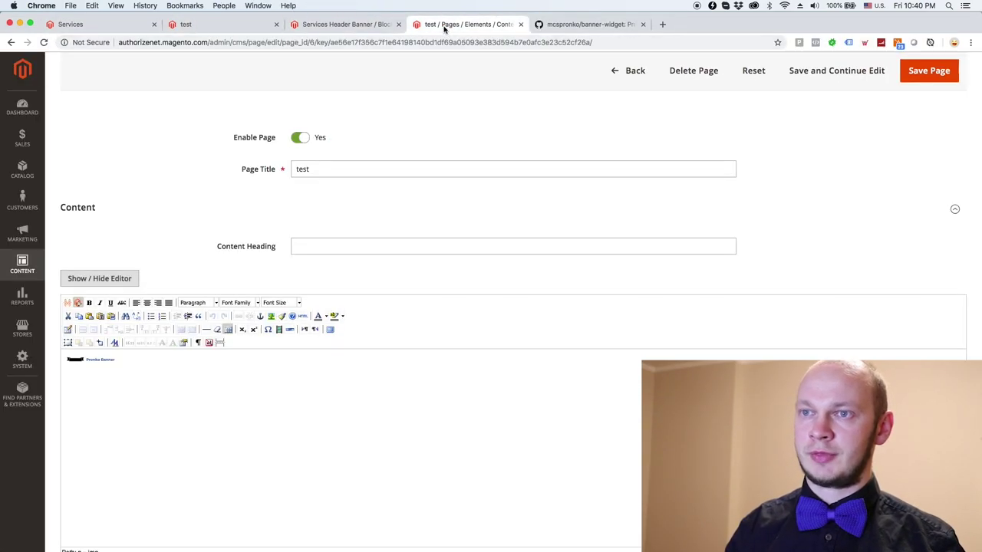
left_click(96, 361)
left_click(93, 361)
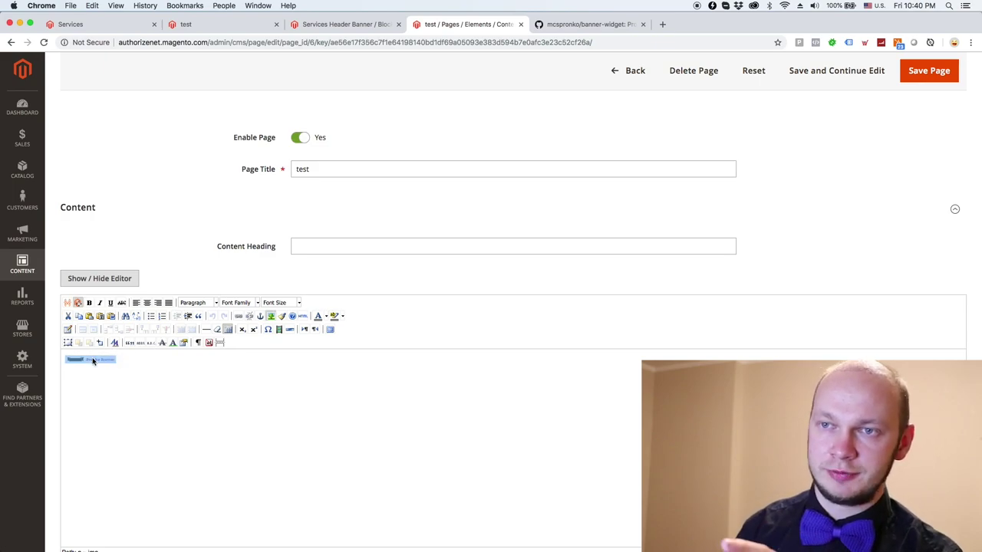
key("super+Tab")
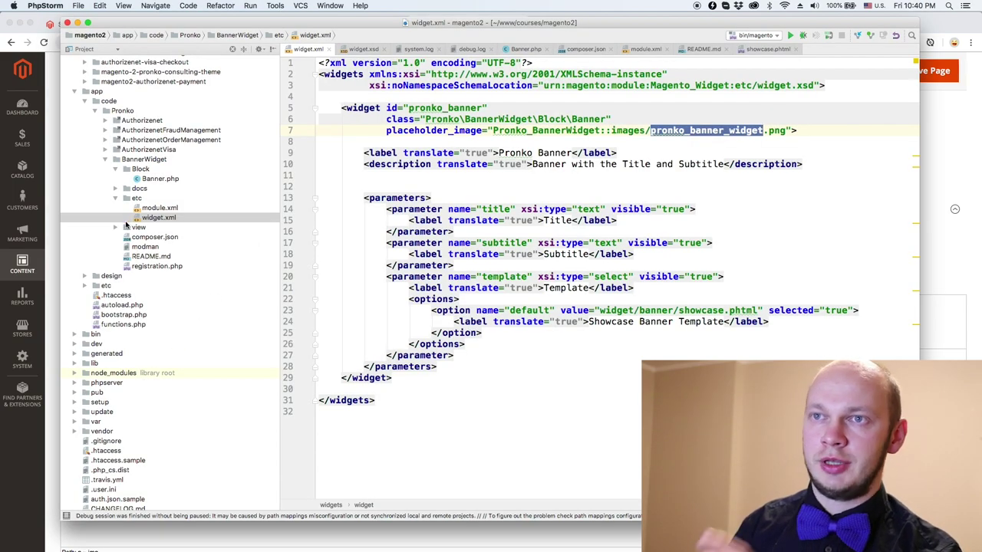
left_click(143, 219)
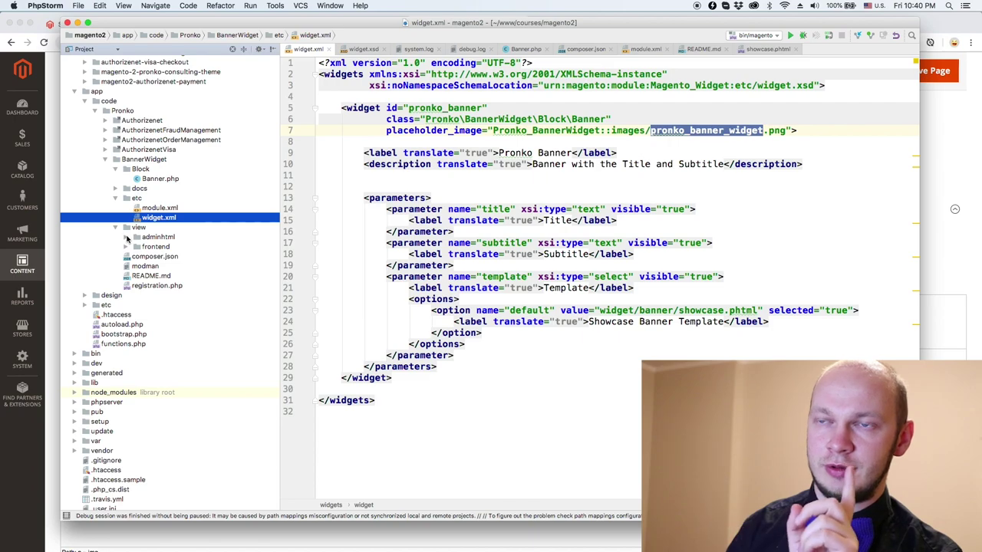
Step: Preview pronko_banner_widget.png and expand view/frontend/templates/widget/banner down to showcase.phtml
left_click(127, 238)
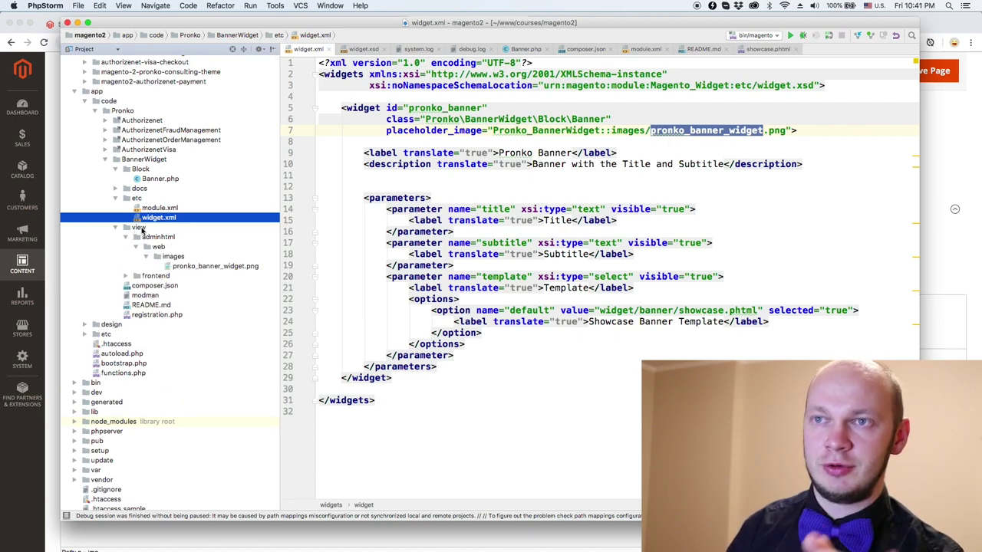
left_click(198, 265)
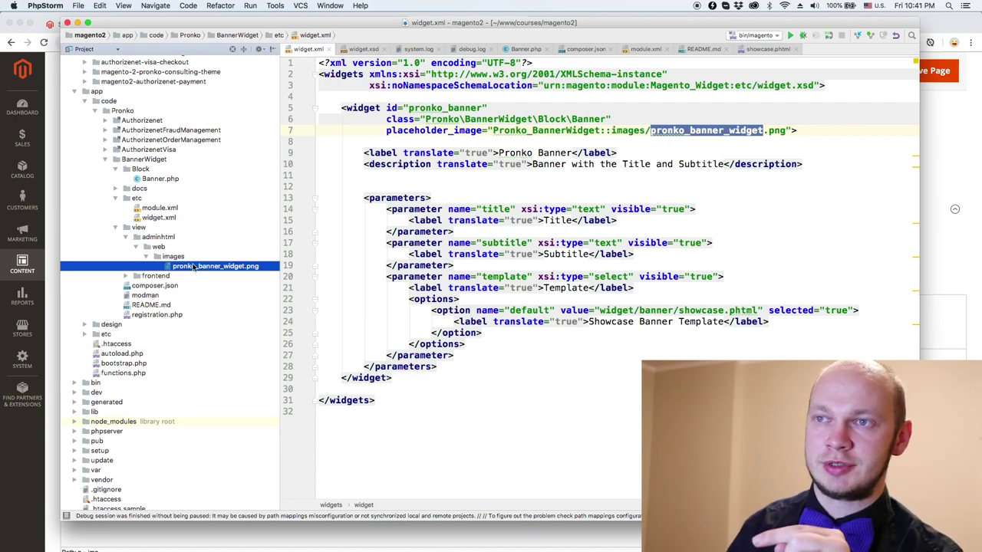
double_click(199, 266)
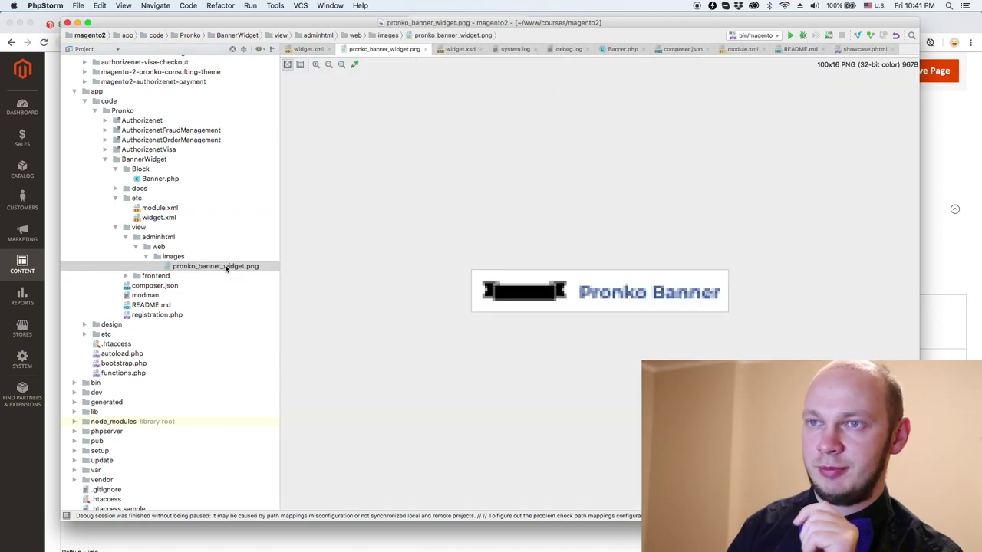
left_click(128, 276)
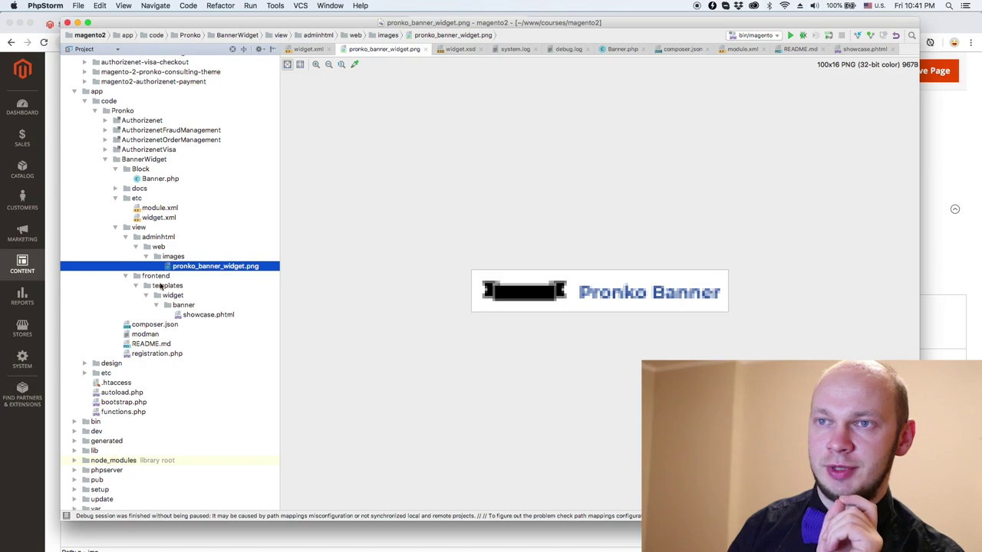
left_click(156, 275)
left_click(128, 238)
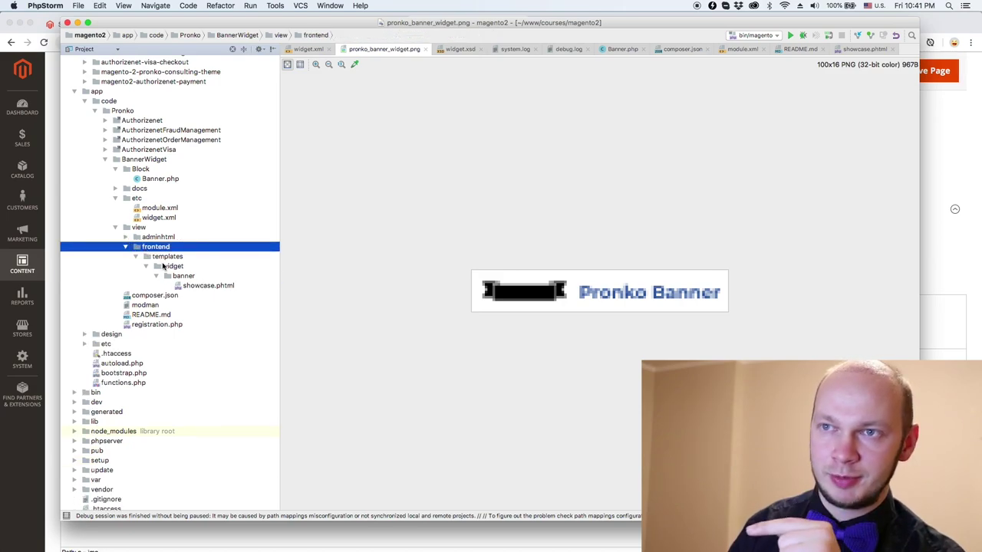
Step: Open showcase.phtml and review its banner markup on lines 4–11
double_click(206, 285)
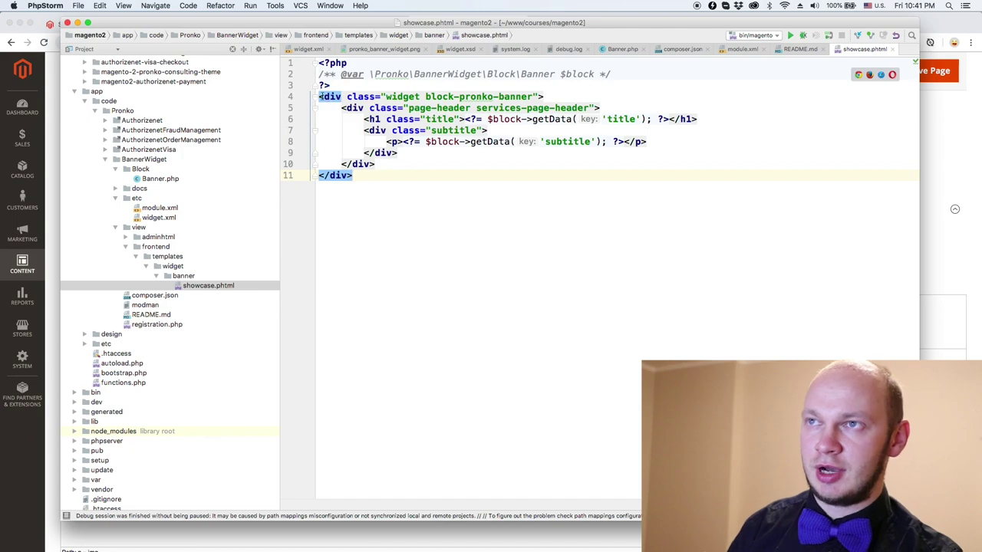
left_click_drag(321, 96, 401, 181)
left_click(394, 176)
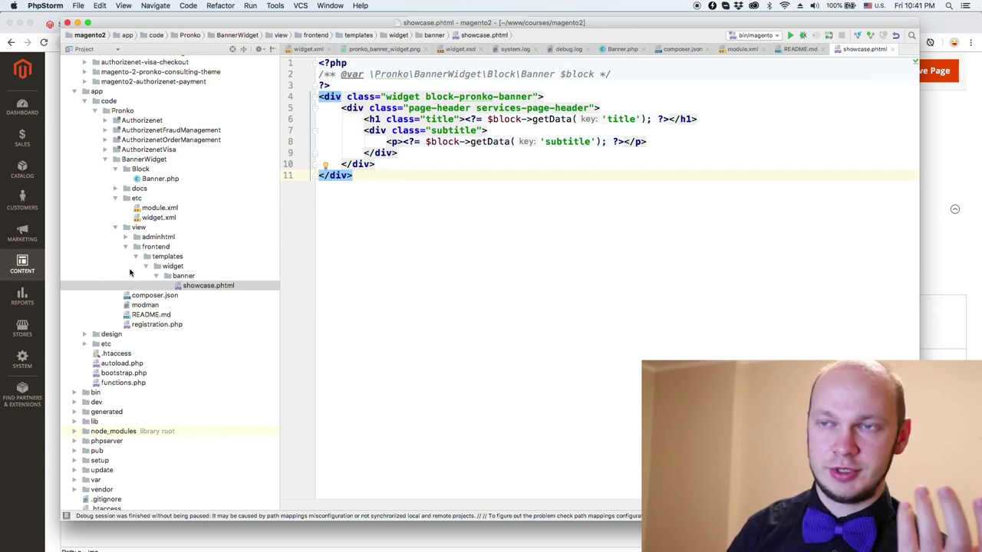
Step: Collapse the frontend, view, etc and Block folders under the BannerWidget module
left_click(127, 248)
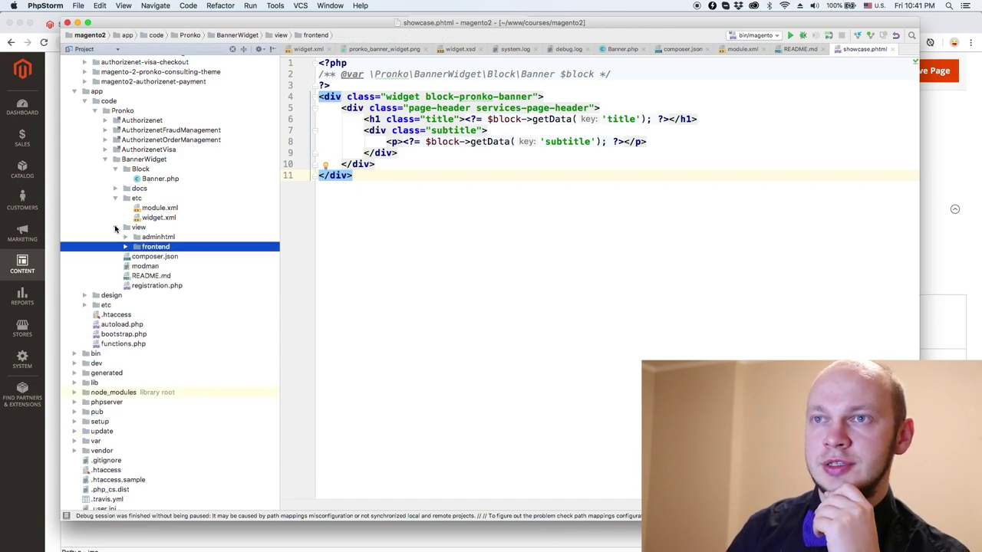
left_click(116, 227)
left_click(116, 198)
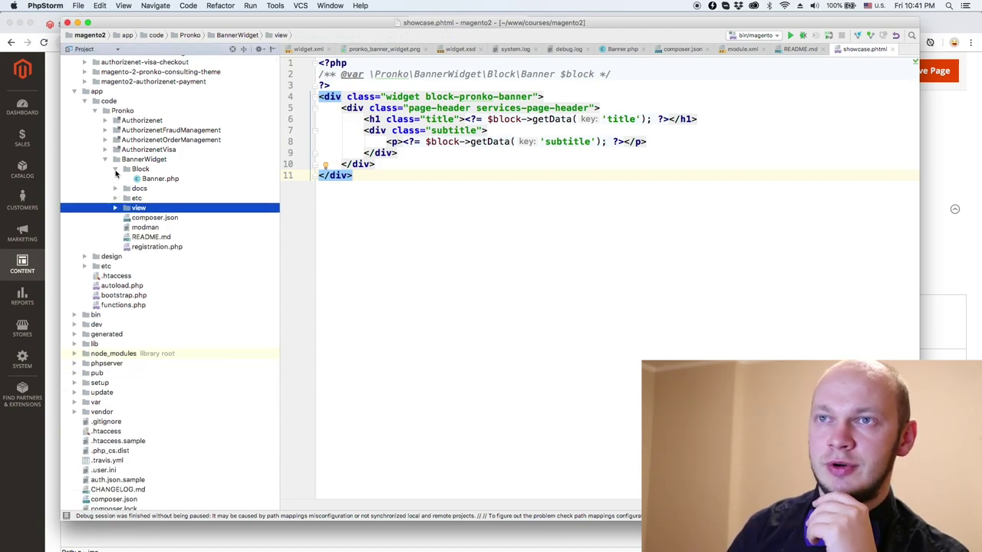
left_click(116, 171)
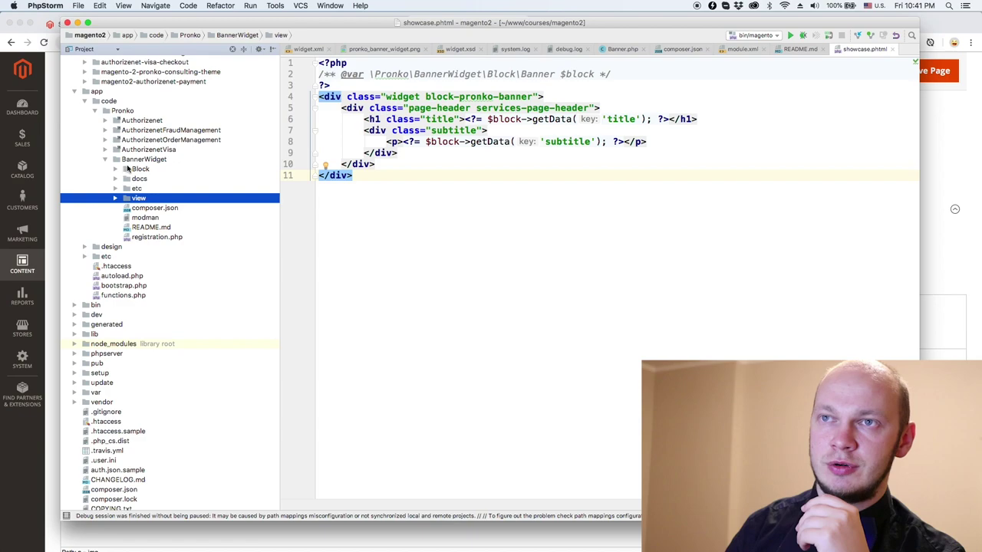
left_click(138, 160)
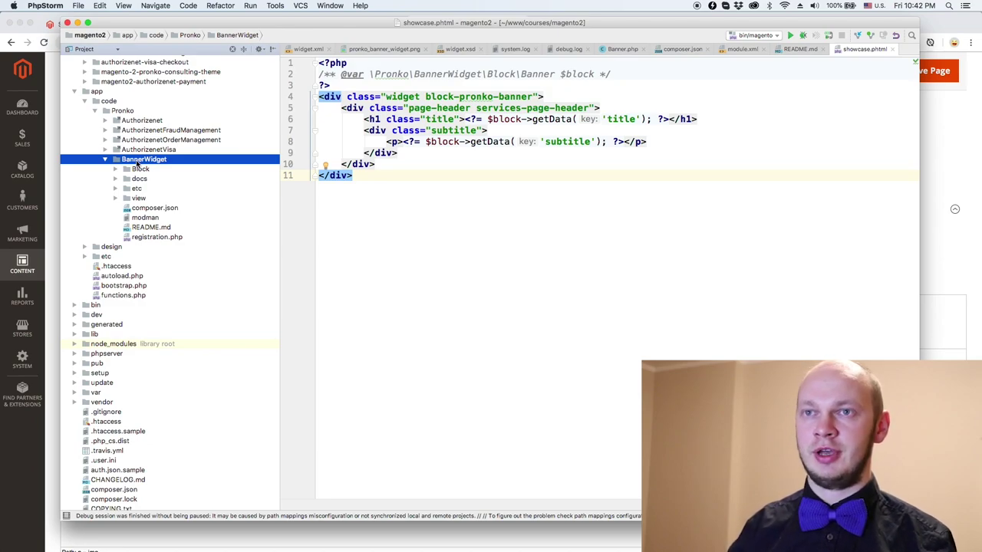
left_click(54, 215)
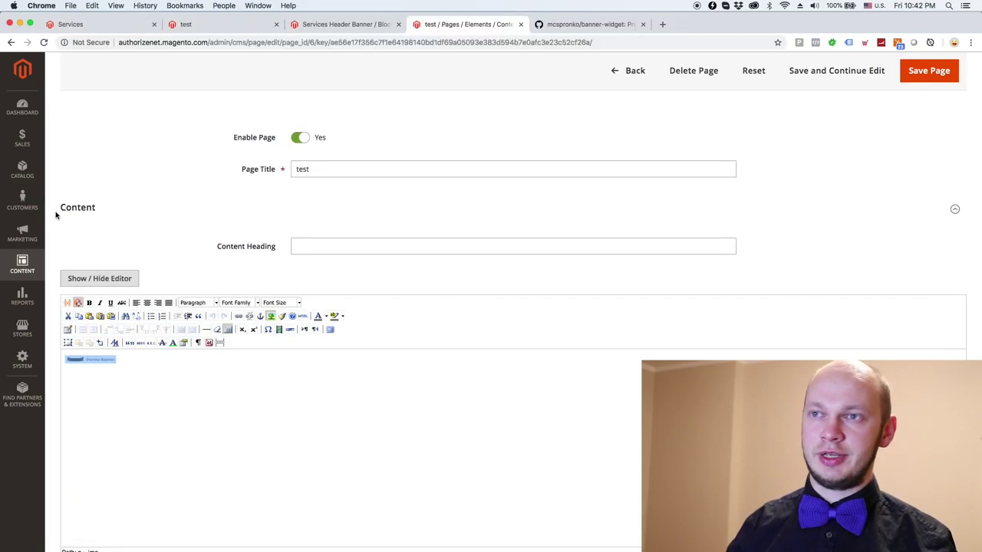
left_click(566, 26)
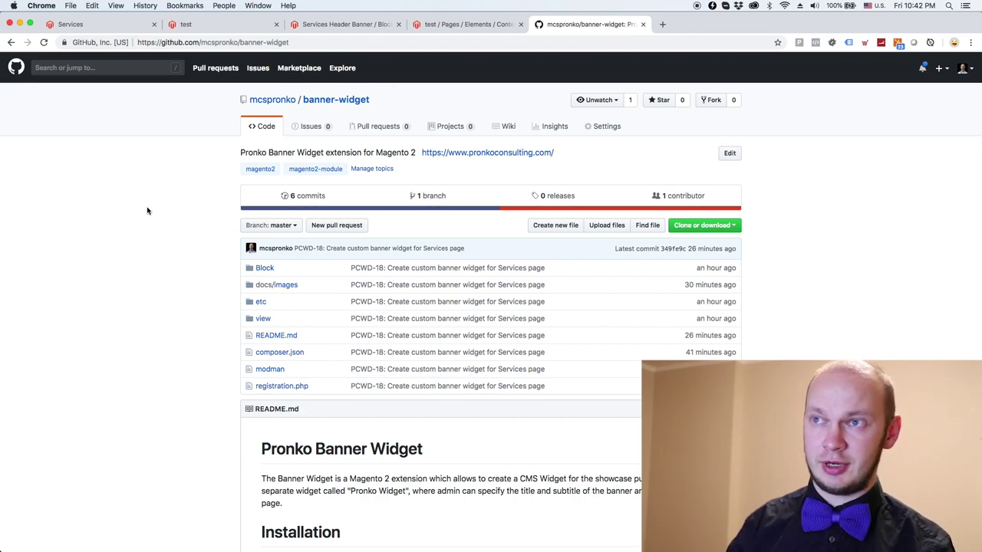
scroll(148, 211, "down", 1)
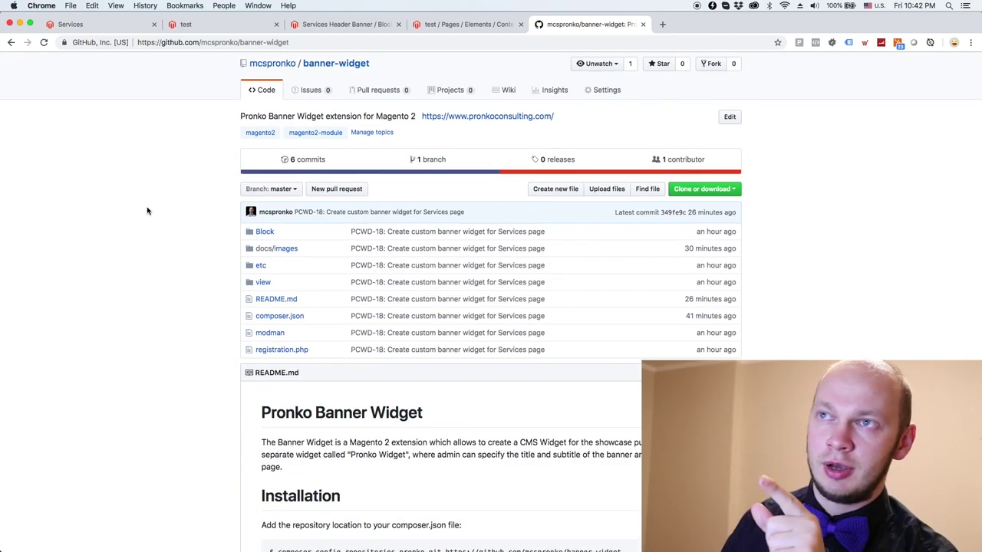
scroll(148, 211, "down", 3)
scroll(148, 211, "down", 3)
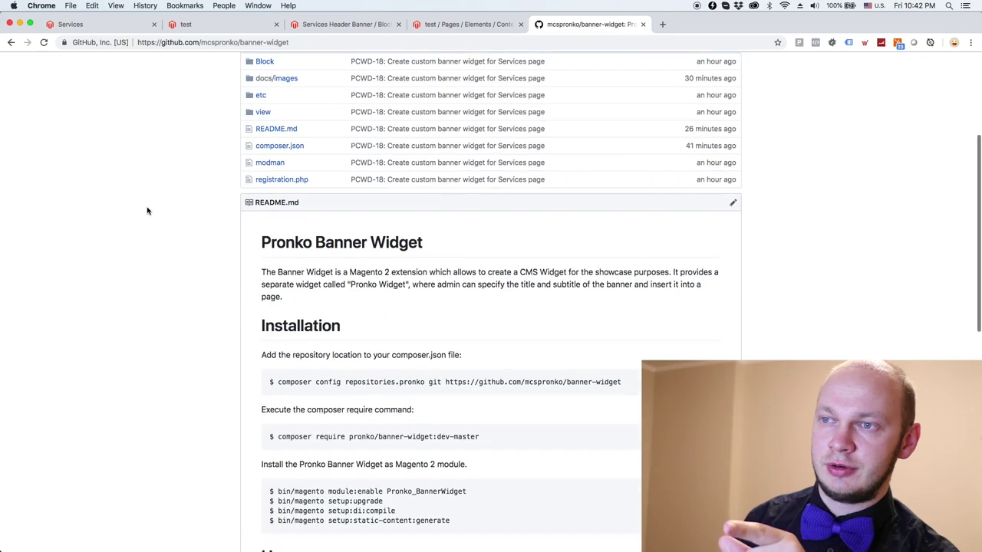
scroll(148, 211, "down", 2)
scroll(148, 211, "down", 5)
scroll(148, 210, "down", 4)
scroll(148, 211, "up", 4)
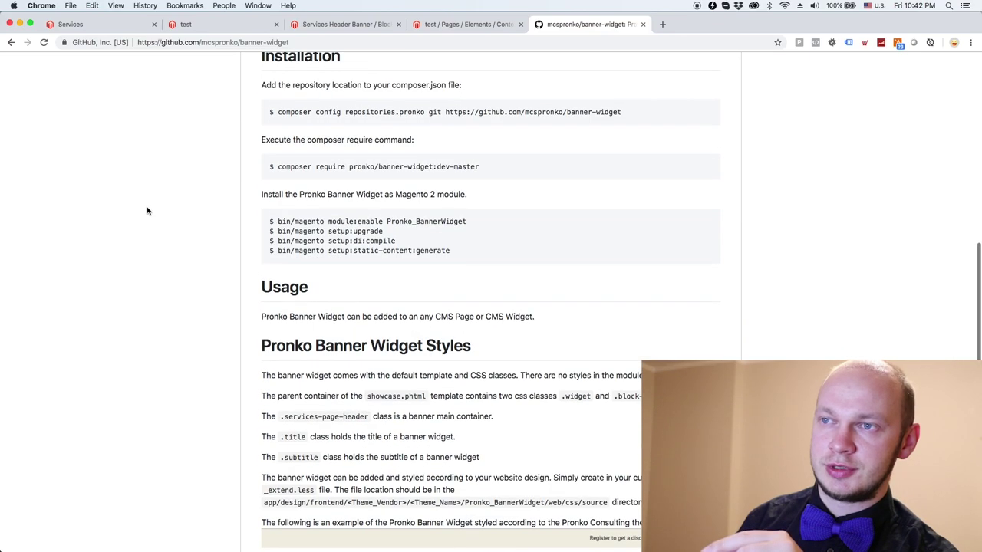
scroll(148, 211, "up", 3)
scroll(148, 211, "up", 3)
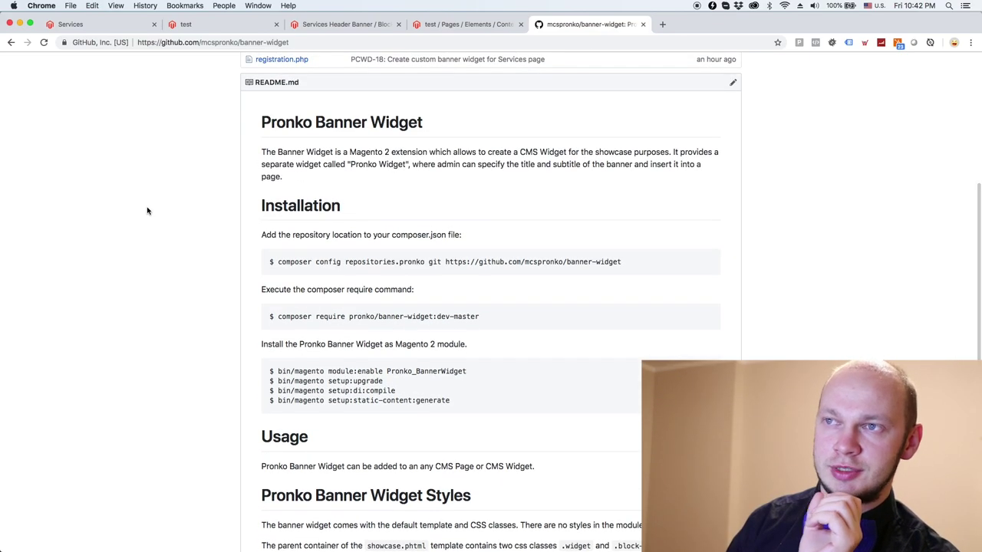
scroll(148, 210, "up", 4)
scroll(148, 211, "up", 2)
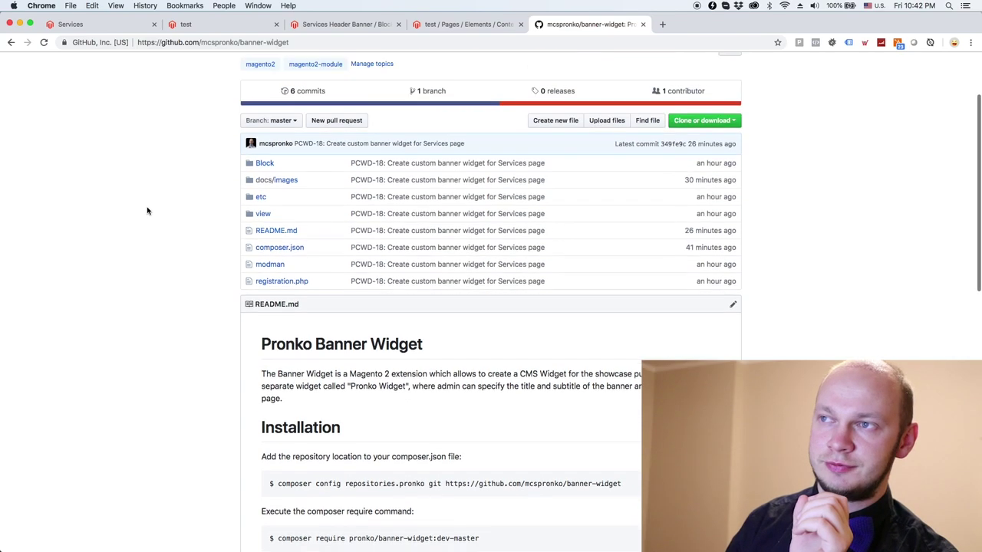
scroll(148, 211, "up", 1)
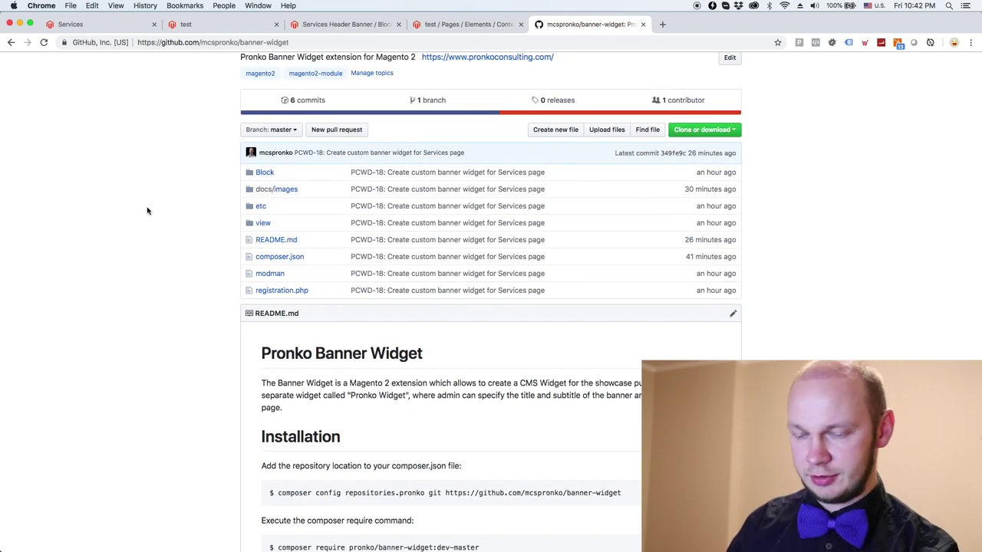
key("super+Tab")
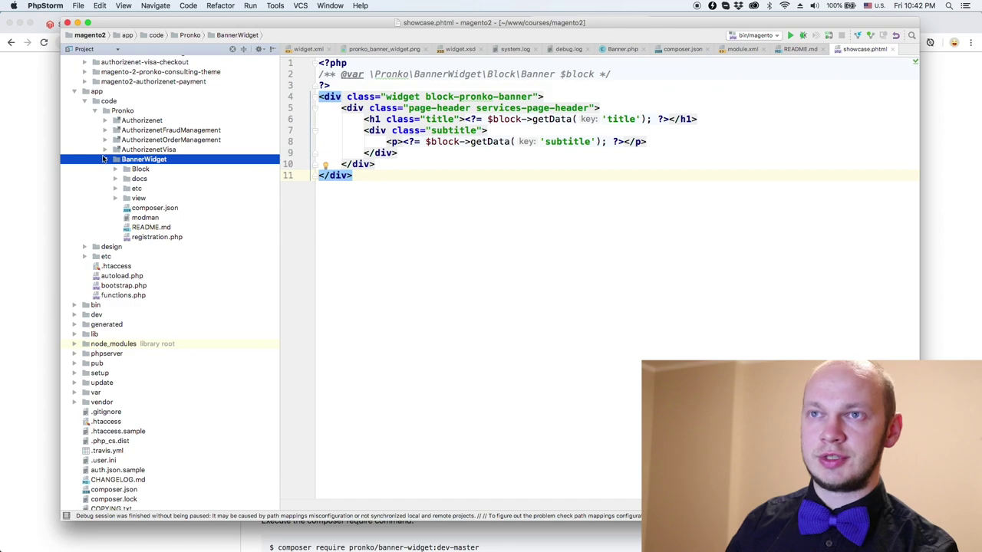